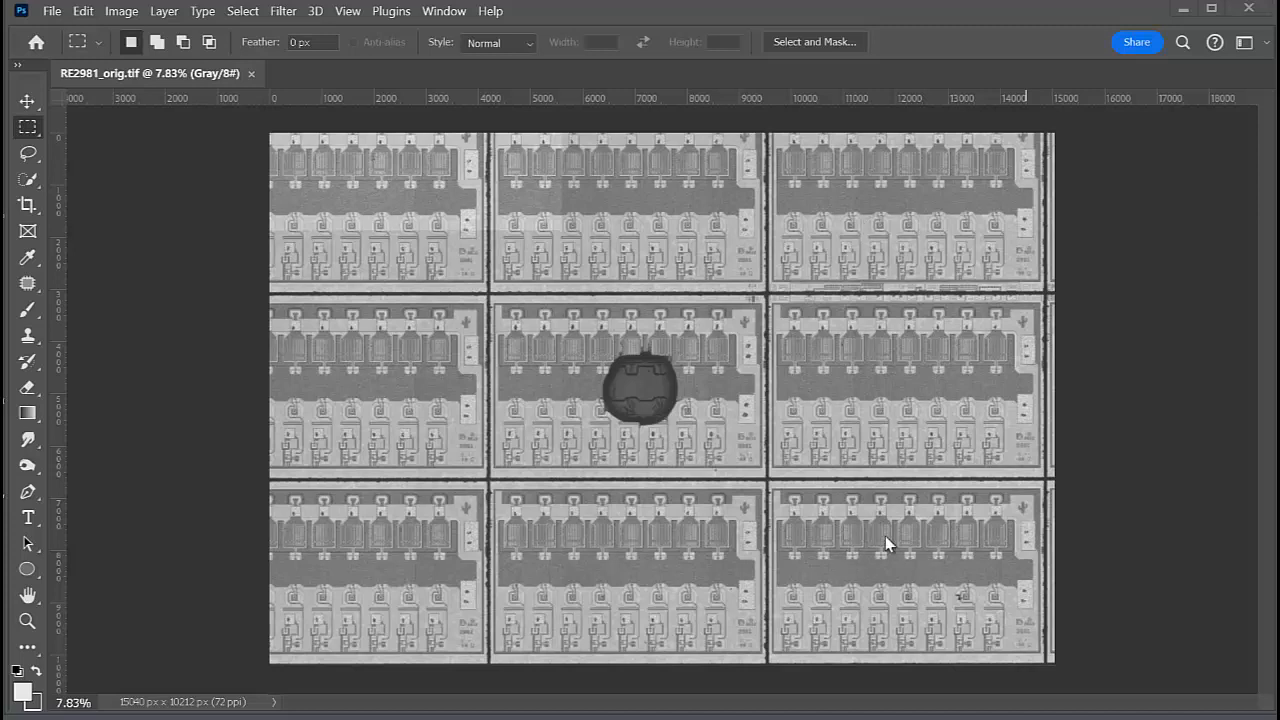
- Crop the wafer image to the single undamaged die at the right end of the middle row, along its edges
{"action": "scroll", "coordinate": [846, 451], "scroll_direction": "up", "scroll_amount": 2, "text": "alt"}
{"action": "scroll", "coordinate": [846, 451], "scroll_direction": "up", "scroll_amount": 2, "text": "alt"}
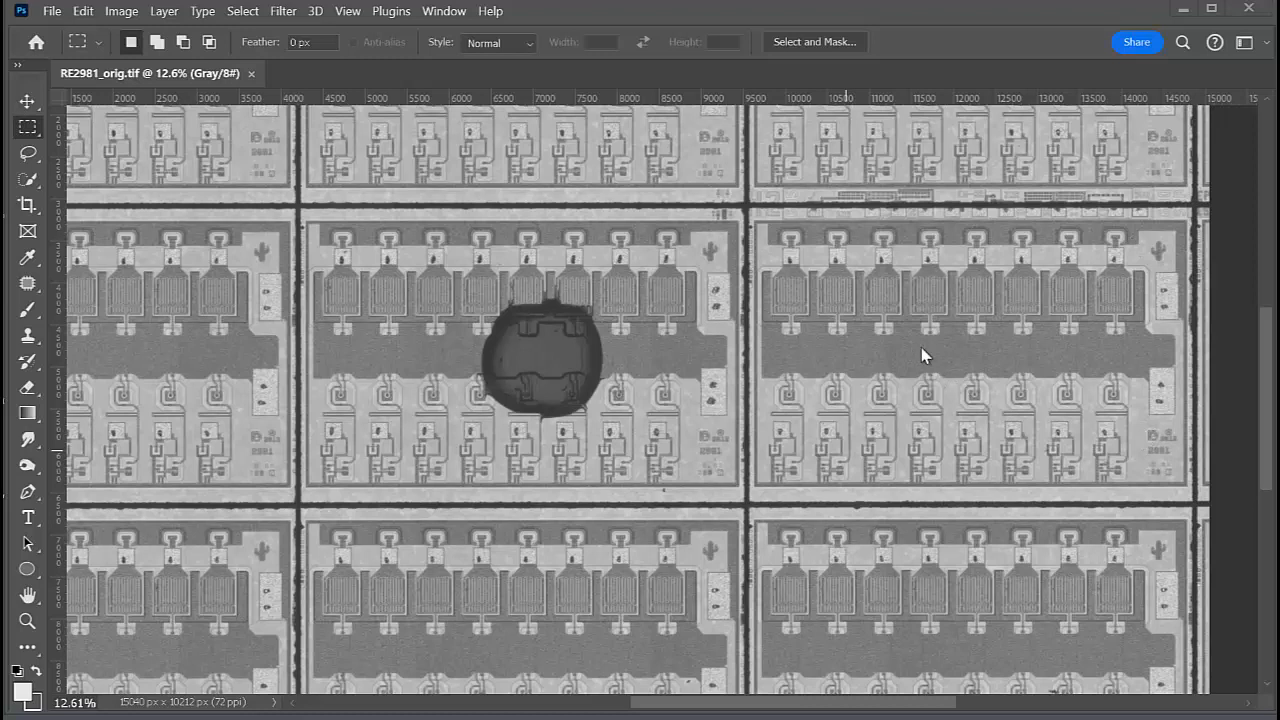
{"action": "scroll", "coordinate": [968, 292], "scroll_direction": "up", "scroll_amount": 2, "text": "alt"}
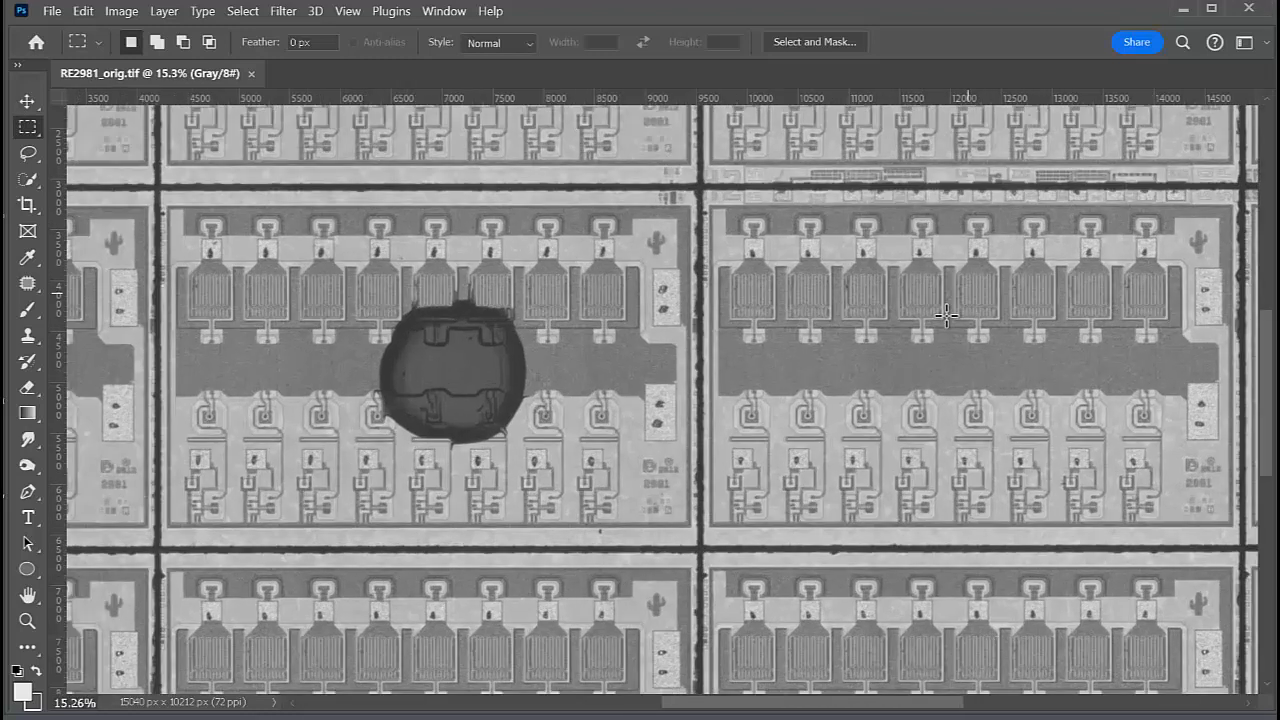
{"action": "scroll", "coordinate": [953, 300], "scroll_direction": "up", "scroll_amount": 1, "text": "alt"}
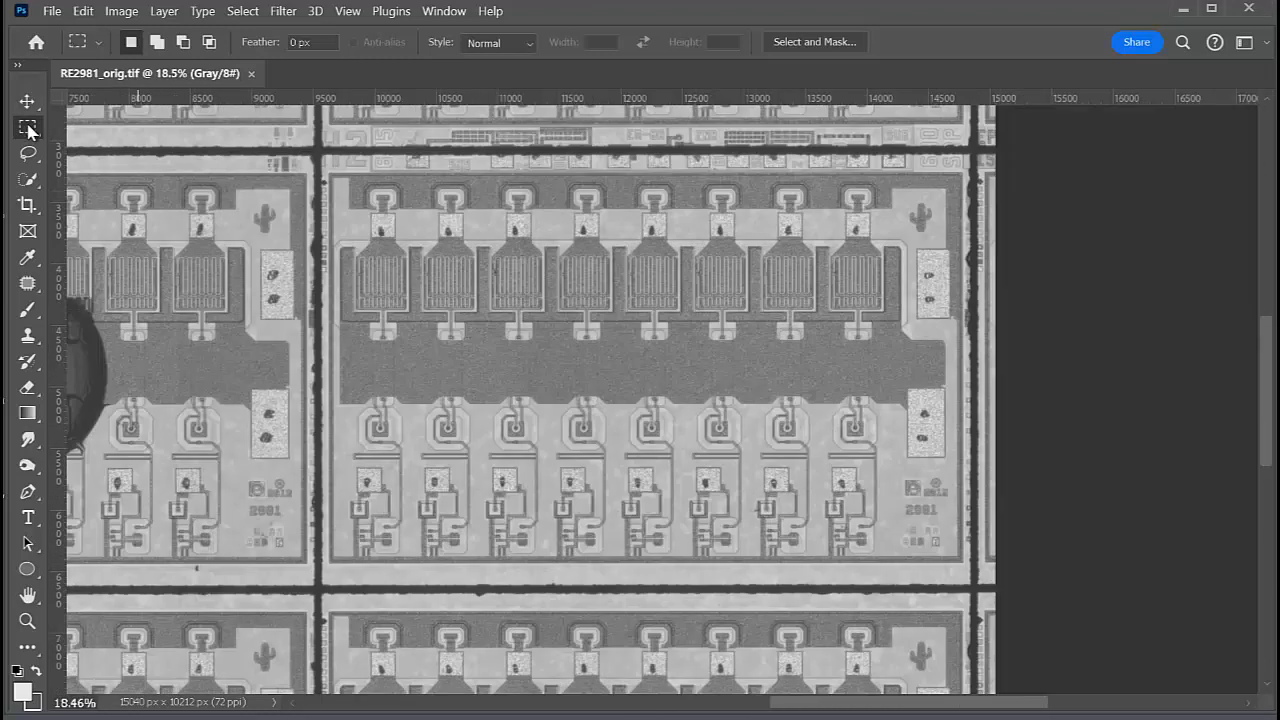
{"action": "scroll", "coordinate": [336, 551], "scroll_direction": "up", "scroll_amount": 5, "text": "alt"}
{"action": "left_click_drag", "start_coordinate": [336, 551], "coordinate": [1076, 170]}
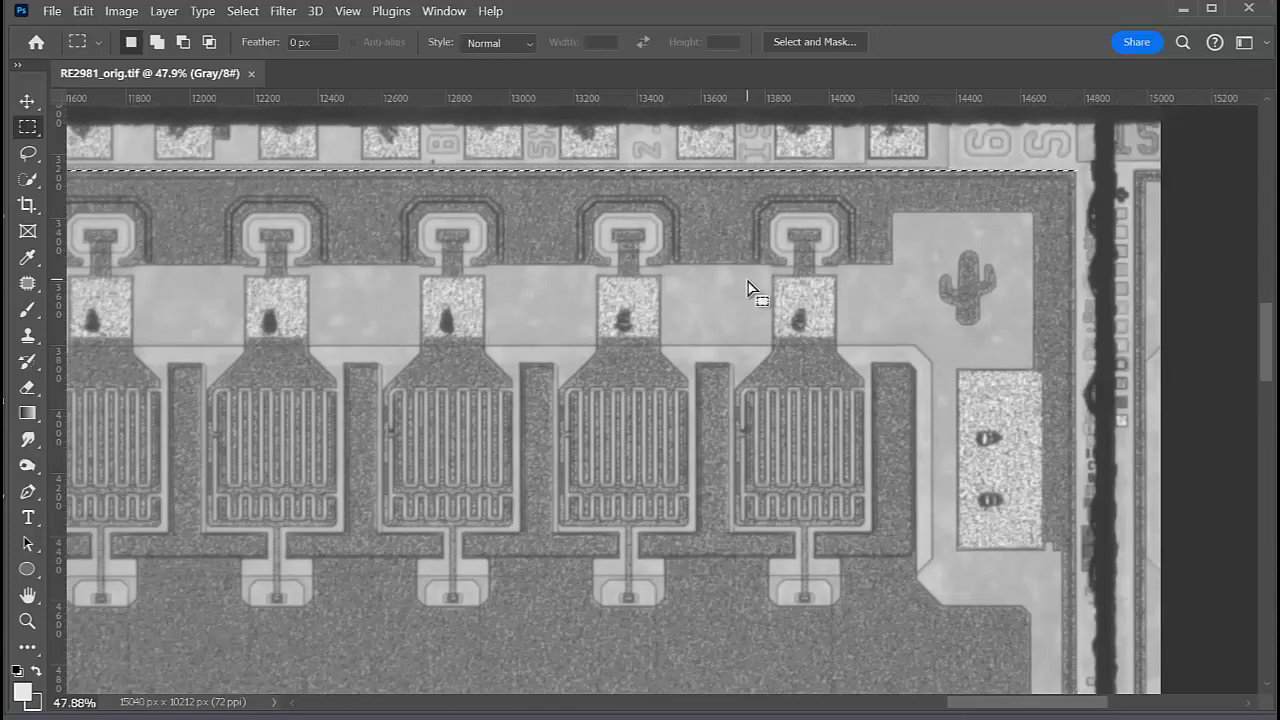
{"action": "left_click", "coordinate": [121, 11]}
{"action": "left_click", "coordinate": [130, 202]}
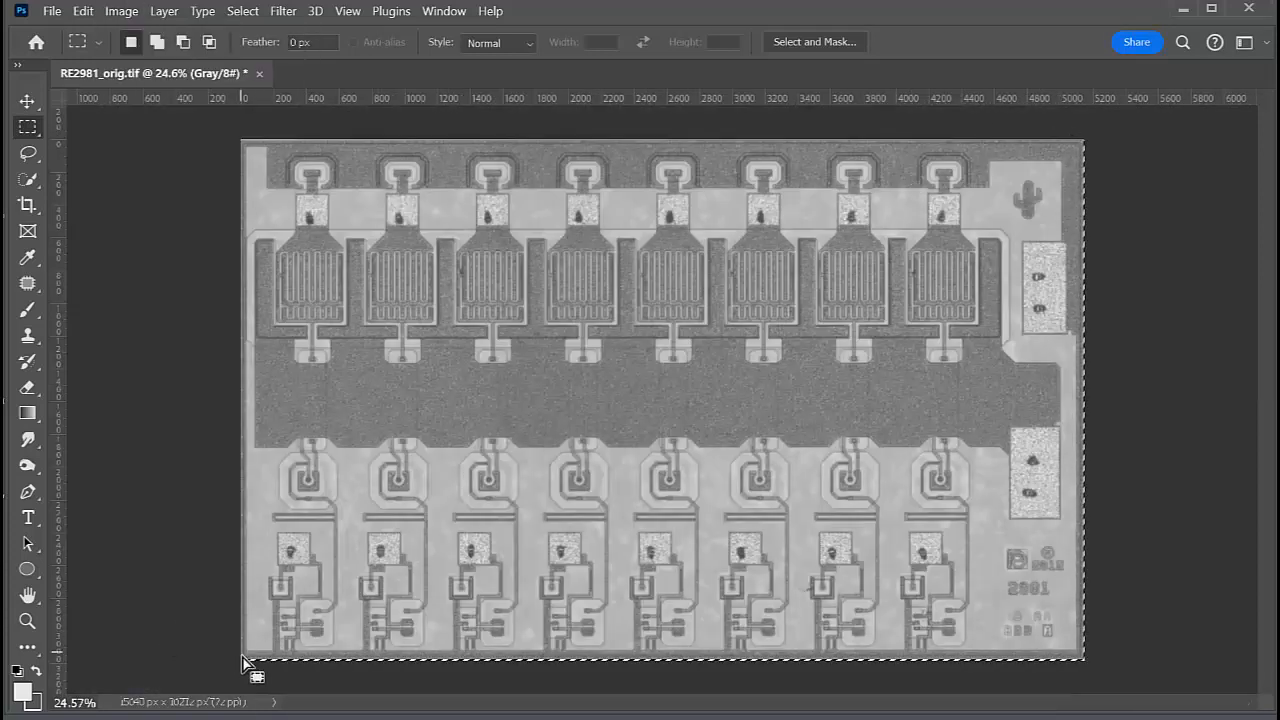
- Check the cropped image's size and clear the selection
{"action": "left_click", "coordinate": [121, 11]}
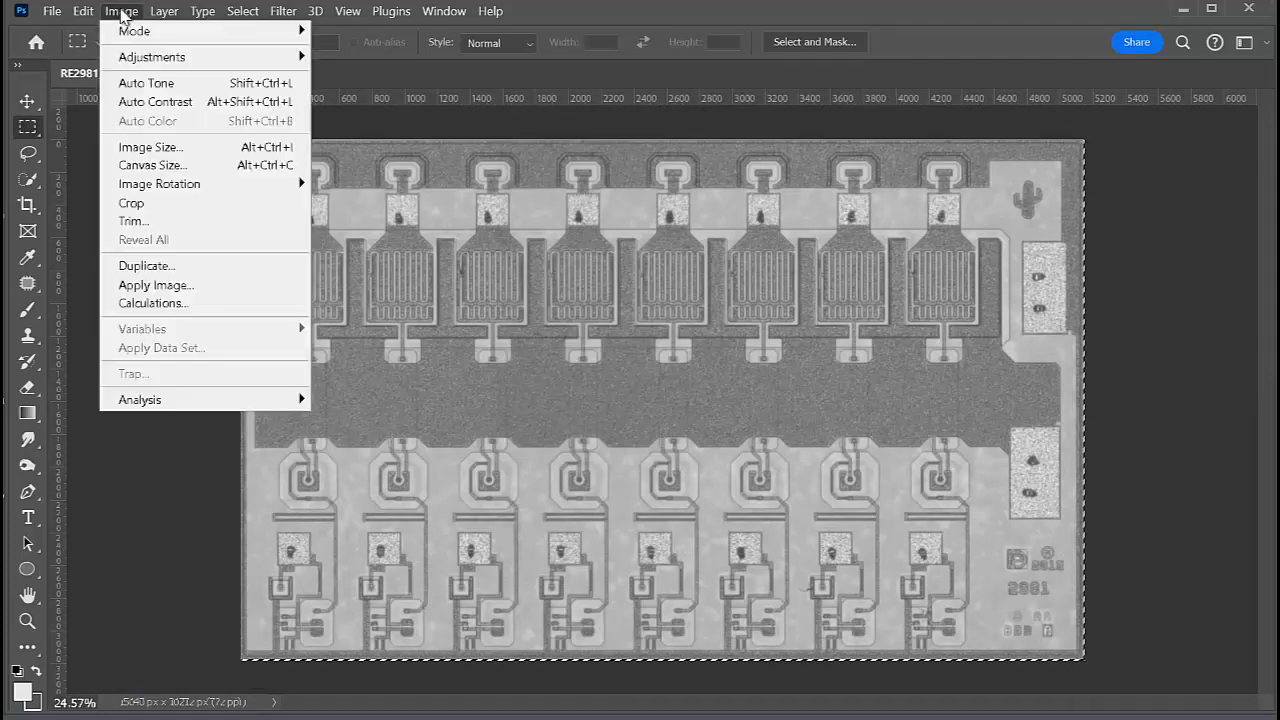
{"action": "left_click", "coordinate": [150, 147]}
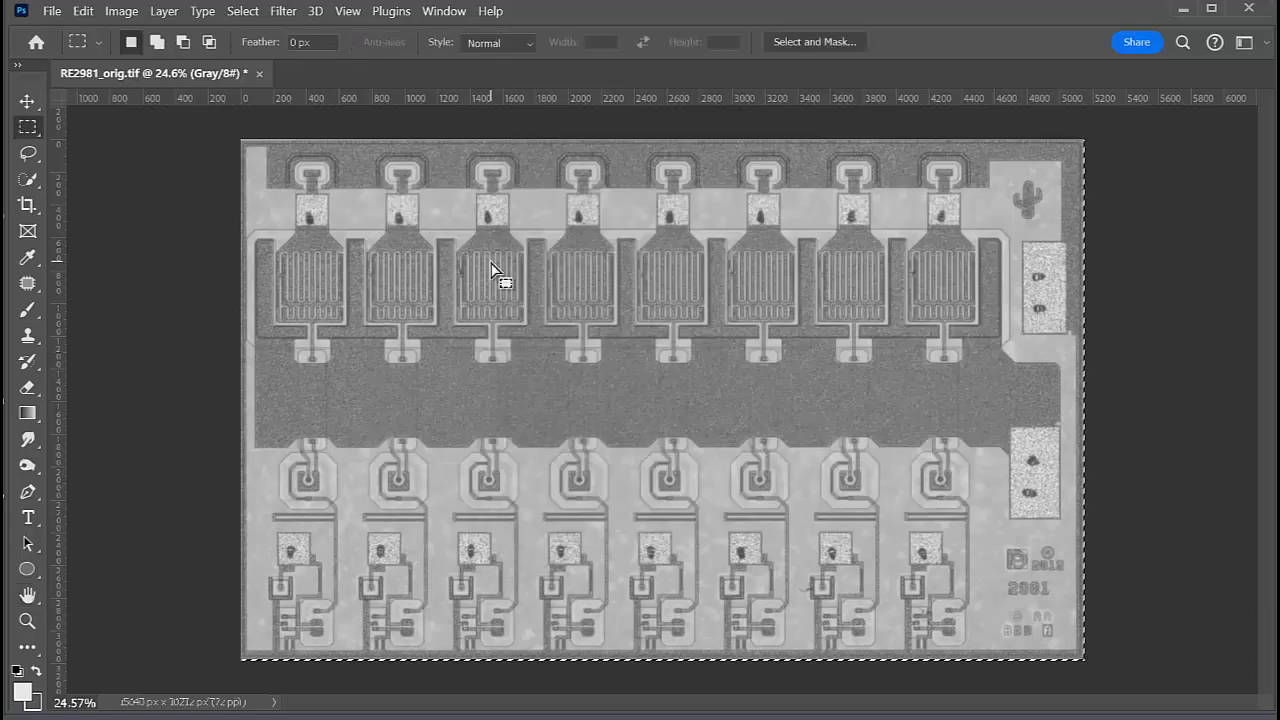
{"action": "key", "text": "ctrl+d"}
- Invert the tones of the cropped die image
{"action": "left_click", "coordinate": [122, 11]}
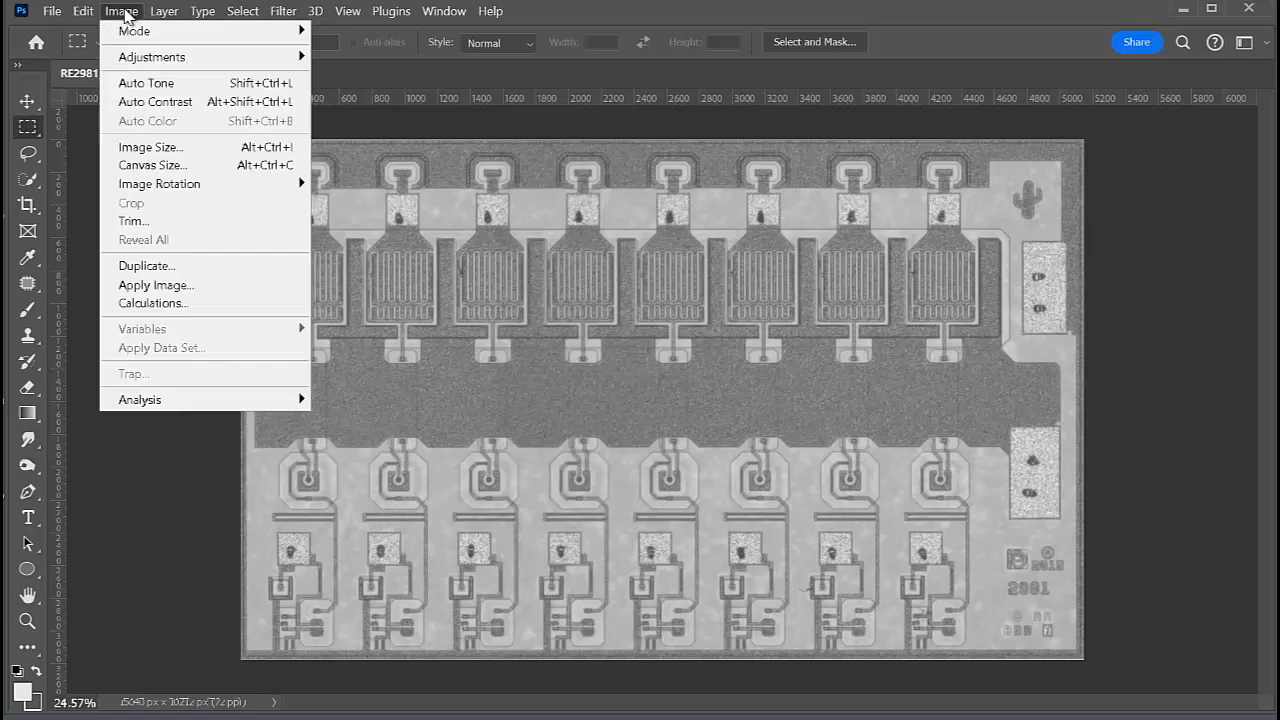
{"action": "mouse_move", "coordinate": [152, 57]}
{"action": "left_click", "coordinate": [350, 278]}
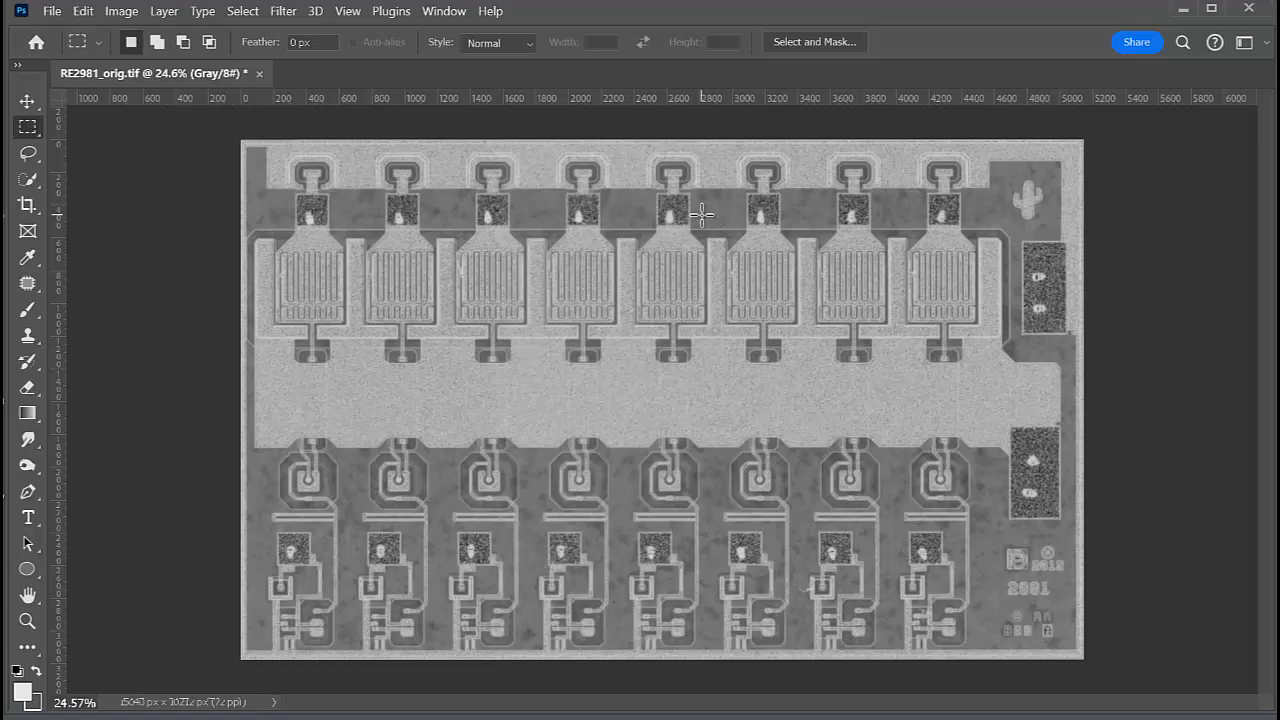
- Start a Threshold adjustment on the inverted die image
{"action": "left_click", "coordinate": [121, 11]}
{"action": "mouse_move", "coordinate": [164, 60]}
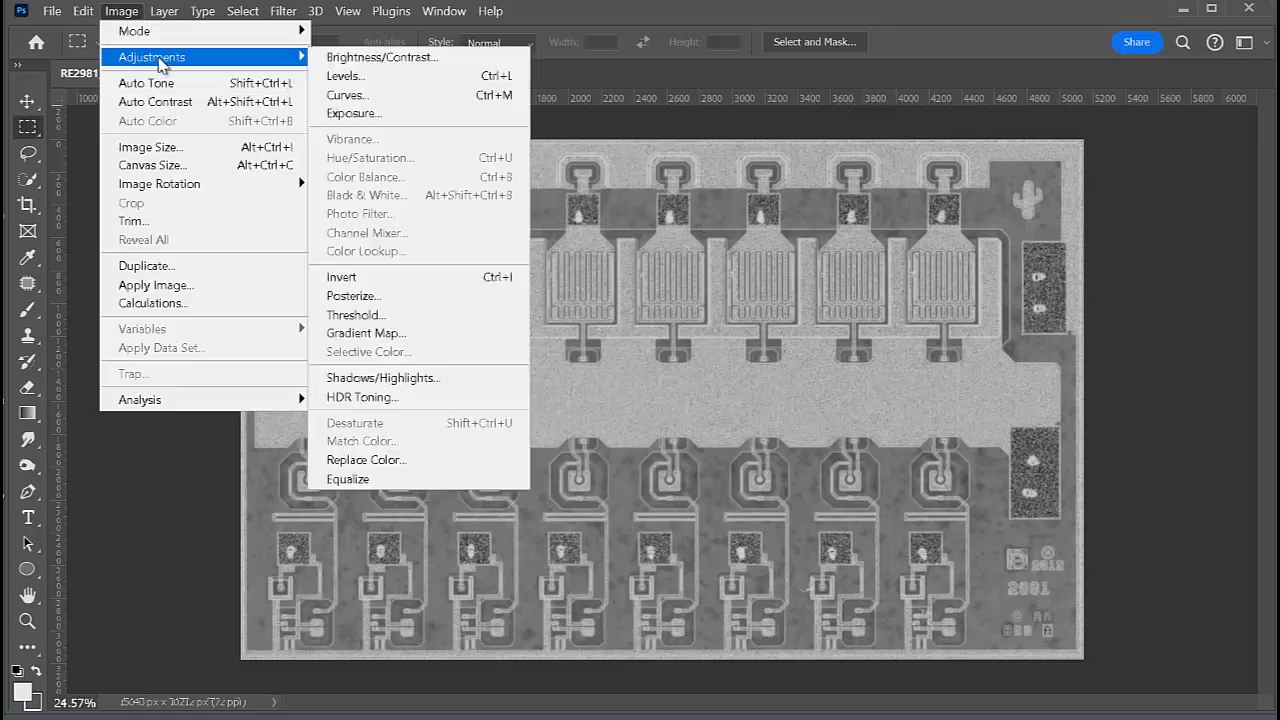
{"action": "left_click", "coordinate": [410, 314]}
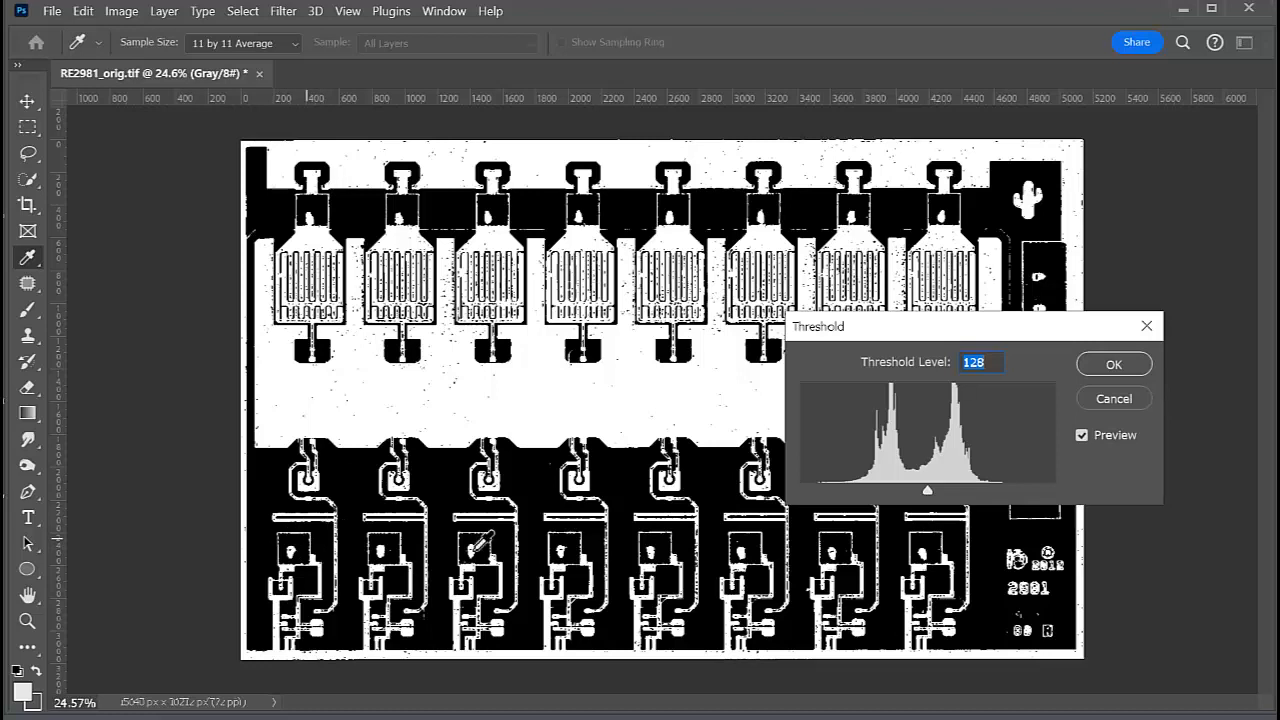
- Examine at 200% whether the upper row's bond pad outlines are continuous at threshold level 128
{"action": "key", "text": "ctrl+plus"}
{"action": "key", "text": "ctrl+plus"}
{"action": "key", "text": "ctrl+plus"}
{"action": "key", "text": "ctrl+plus"}
{"action": "key", "text": "ctrl+plus"}
{"action": "key", "text": "ctrl+plus"}
{"action": "left_click_drag", "start_coordinate": [517, 373], "coordinate": [700, 672]}
{"action": "left_click_drag", "start_coordinate": [430, 170], "coordinate": [580, 205]}
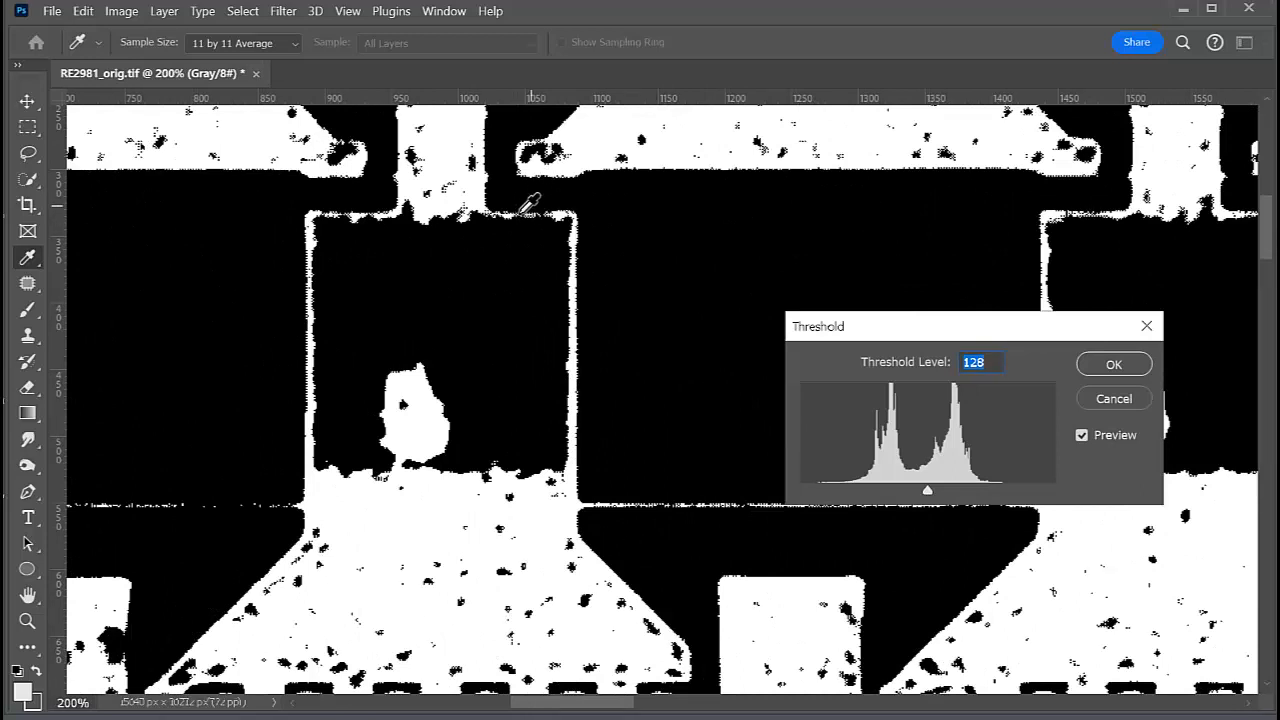
{"action": "left_click_drag", "start_coordinate": [951, 217], "coordinate": [266, 235]}
{"action": "left_click_drag", "start_coordinate": [635, 258], "coordinate": [346, 277]}
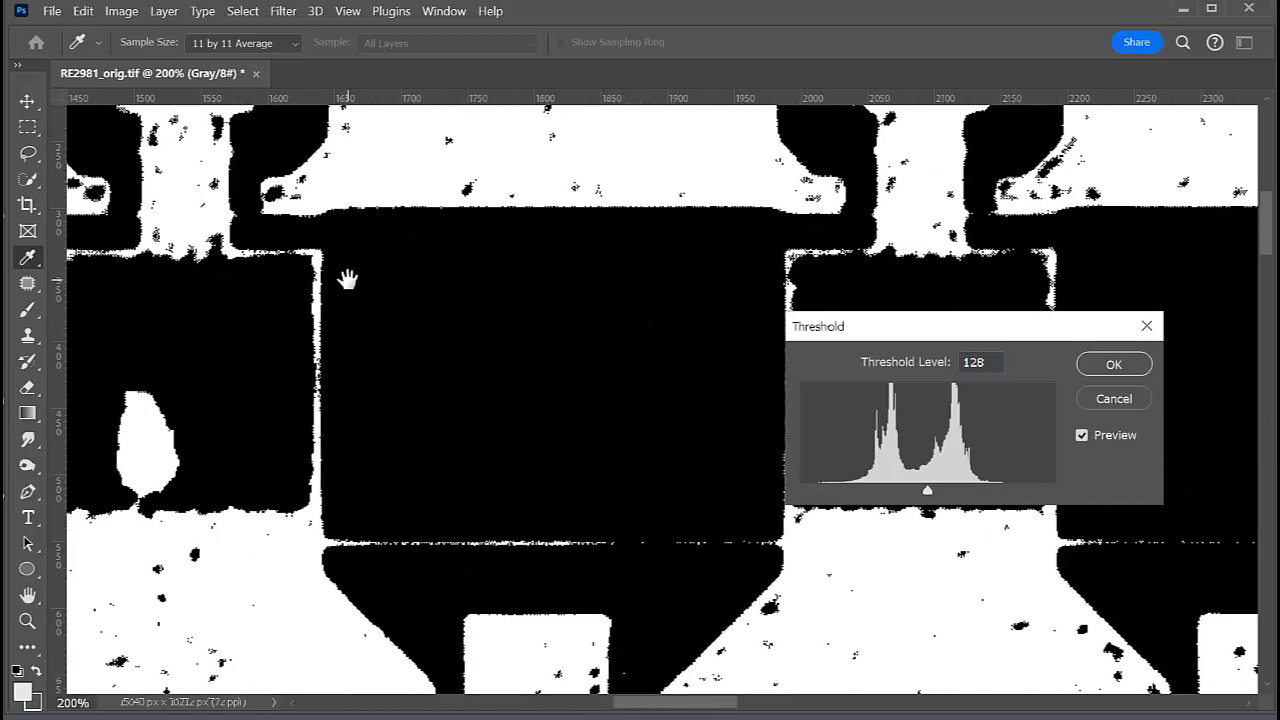
{"action": "left_click_drag", "start_coordinate": [606, 258], "coordinate": [172, 260]}
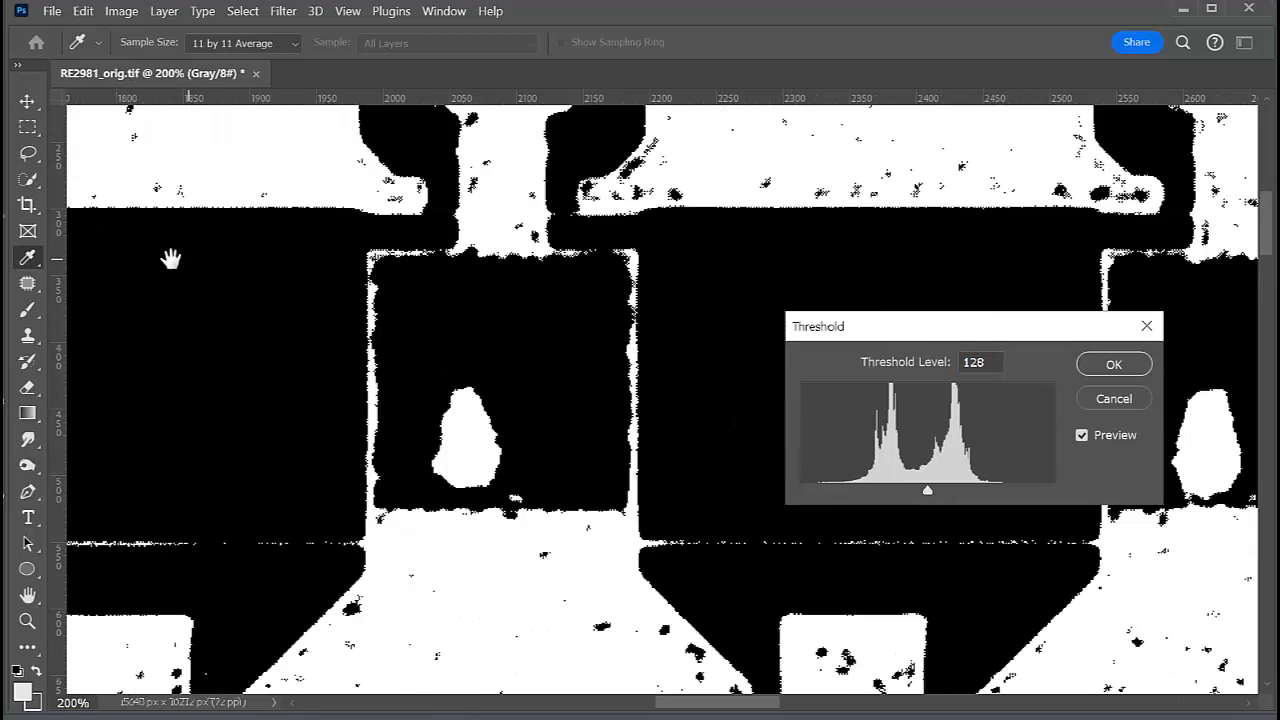
{"action": "left_click_drag", "start_coordinate": [786, 241], "coordinate": [540, 241]}
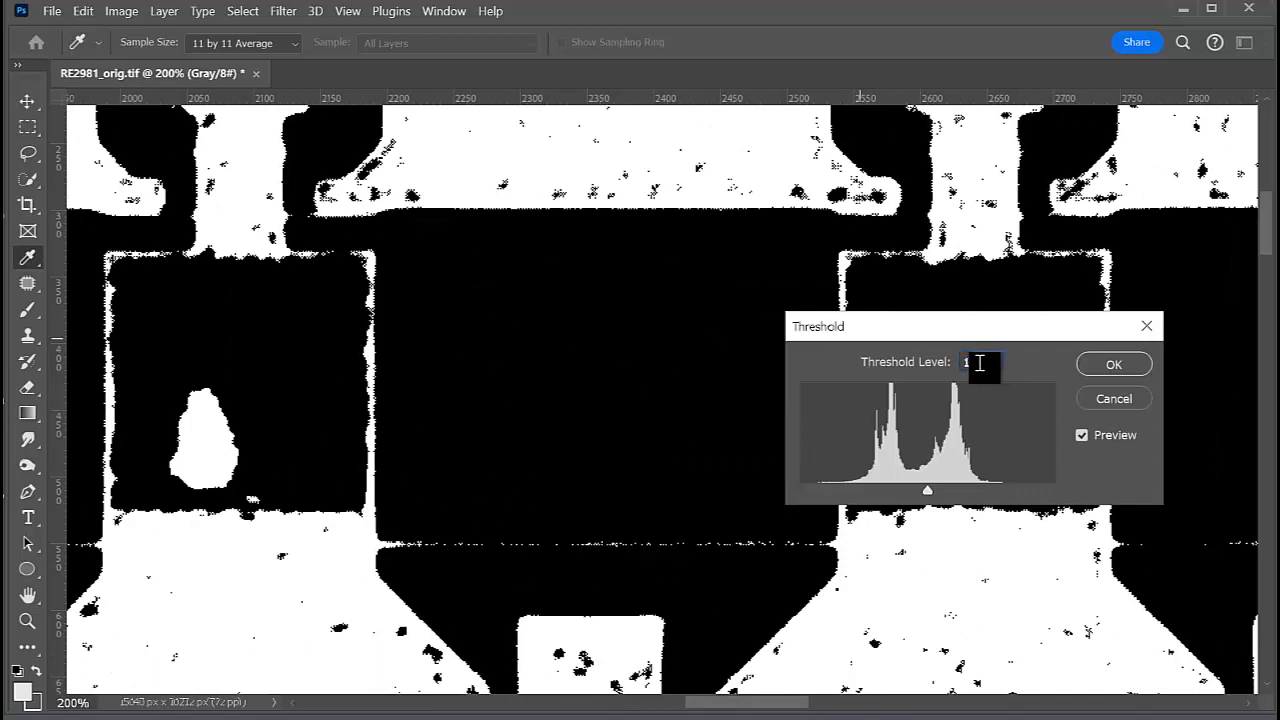
- Set the threshold level to 124
{"action": "left_click_drag", "start_coordinate": [1001, 373], "coordinate": [985, 372]}
{"action": "type", "text": "4"}
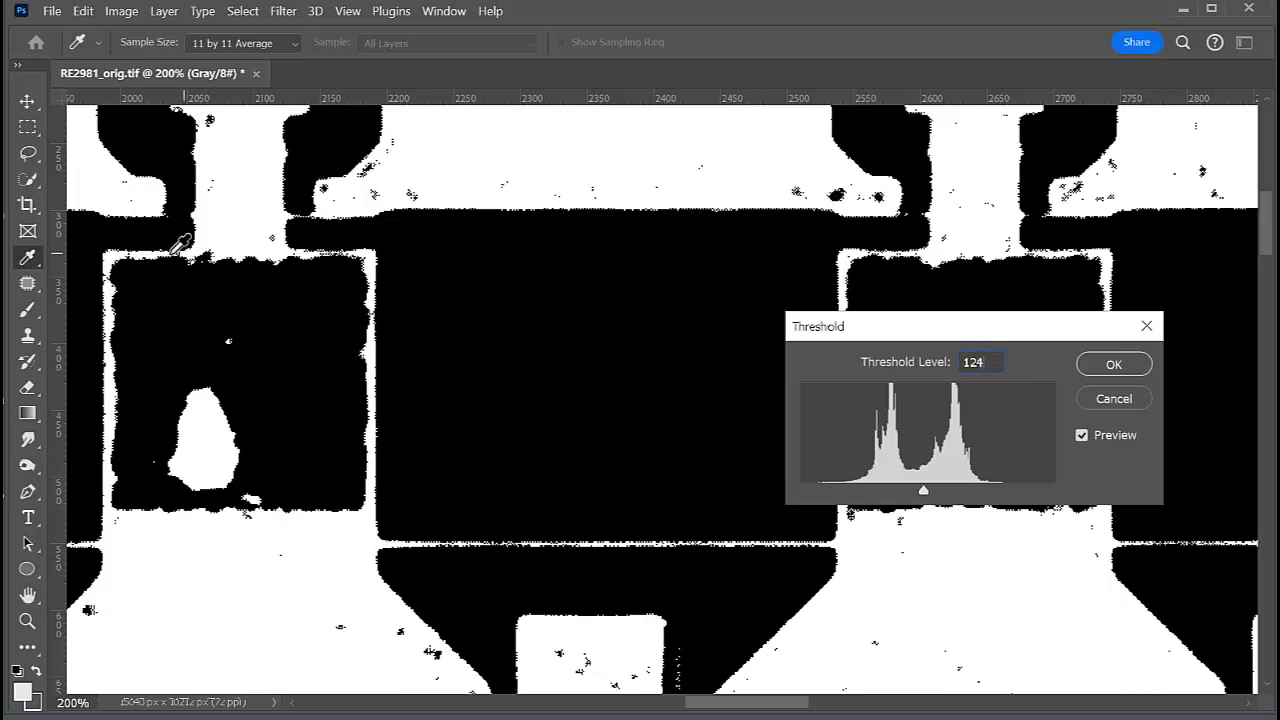
- Examine the bond pad borders across the upper row, the right edge and the lower row at threshold level 124
{"action": "left_click_drag", "start_coordinate": [775, 340], "coordinate": [5, 354]}
{"action": "left_click_drag", "start_coordinate": [585, 354], "coordinate": [303, 338]}
{"action": "left_click_drag", "start_coordinate": [651, 341], "coordinate": [236, 355]}
{"action": "mouse_move", "coordinate": [565, 355]}
{"action": "left_mouse_down"}
{"action": "mouse_move", "coordinate": [156, 355]}
{"action": "mouse_move", "coordinate": [346, 341]}
{"action": "left_mouse_up"}
{"action": "left_click_drag", "start_coordinate": [477, 334], "coordinate": [195, 333]}
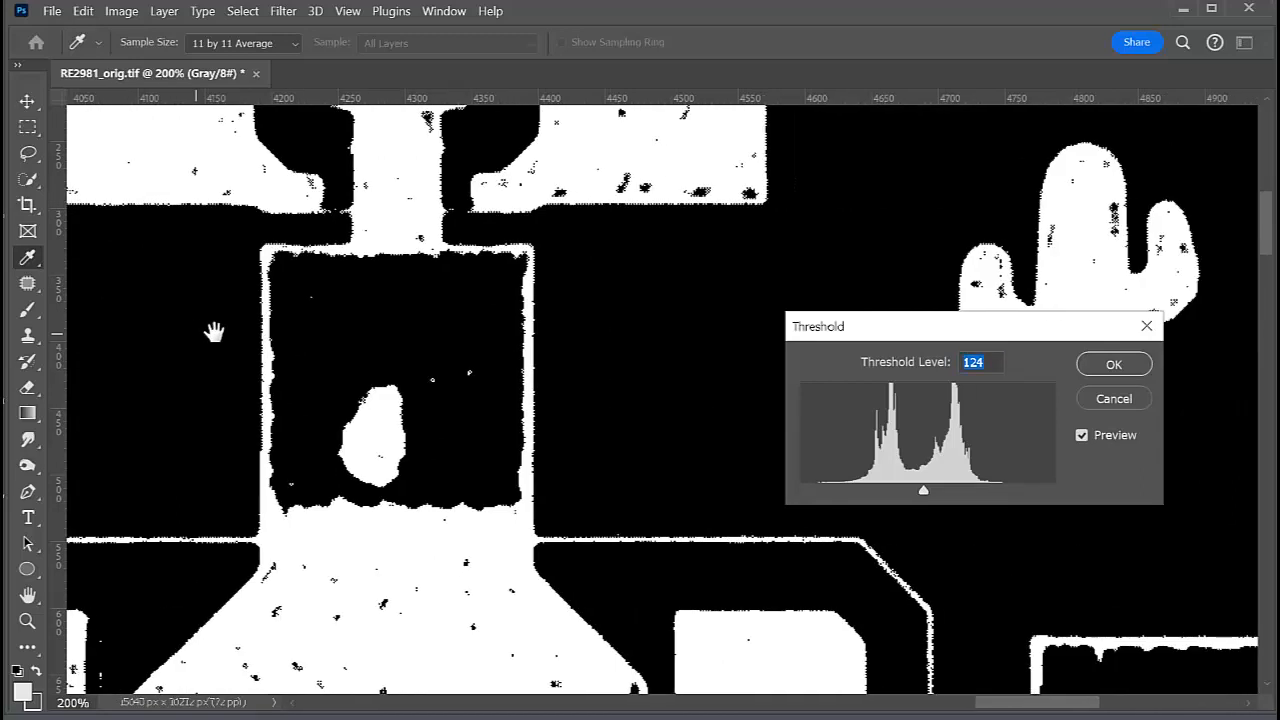
{"action": "left_click_drag", "start_coordinate": [491, 306], "coordinate": [474, 134]}
{"action": "left_click_drag", "start_coordinate": [546, 356], "coordinate": [143, 349]}
{"action": "left_click_drag", "start_coordinate": [660, 490], "coordinate": [565, 507]}
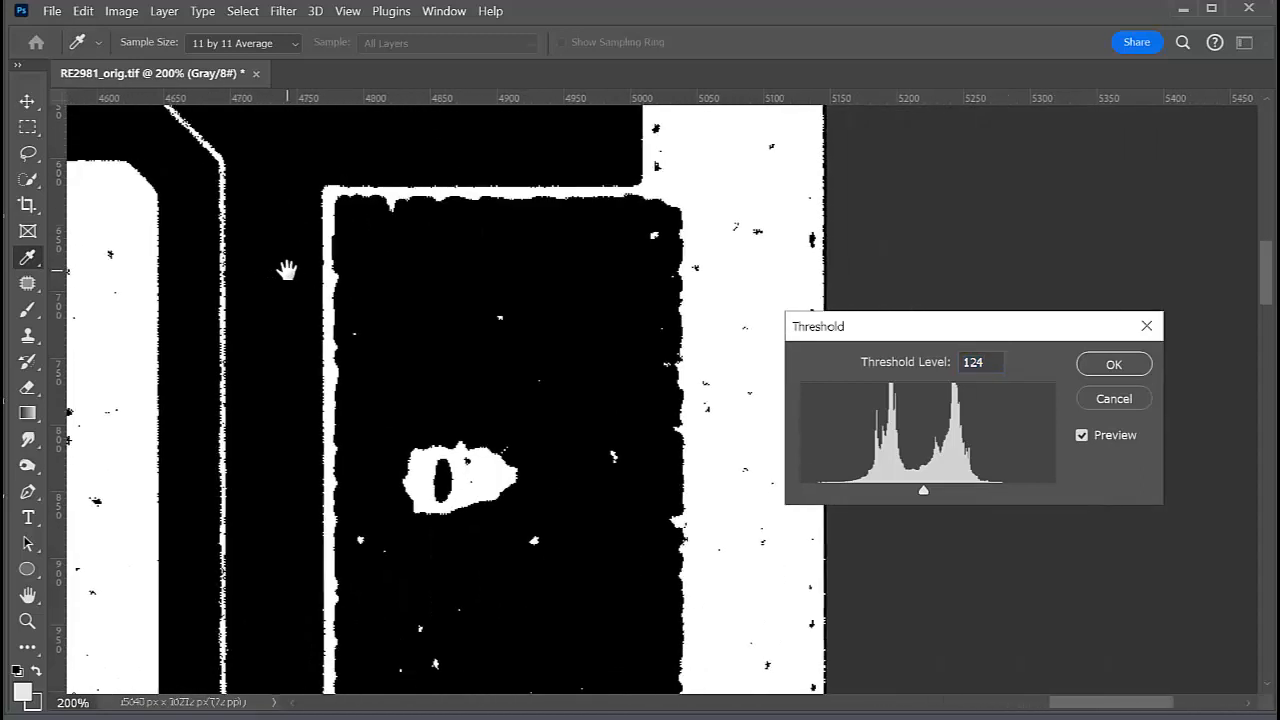
{"action": "mouse_move", "coordinate": [286, 271]}
{"action": "left_mouse_down"}
{"action": "mouse_move", "coordinate": [700, 400]}
{"action": "mouse_move", "coordinate": [559, 403]}
{"action": "left_mouse_up"}
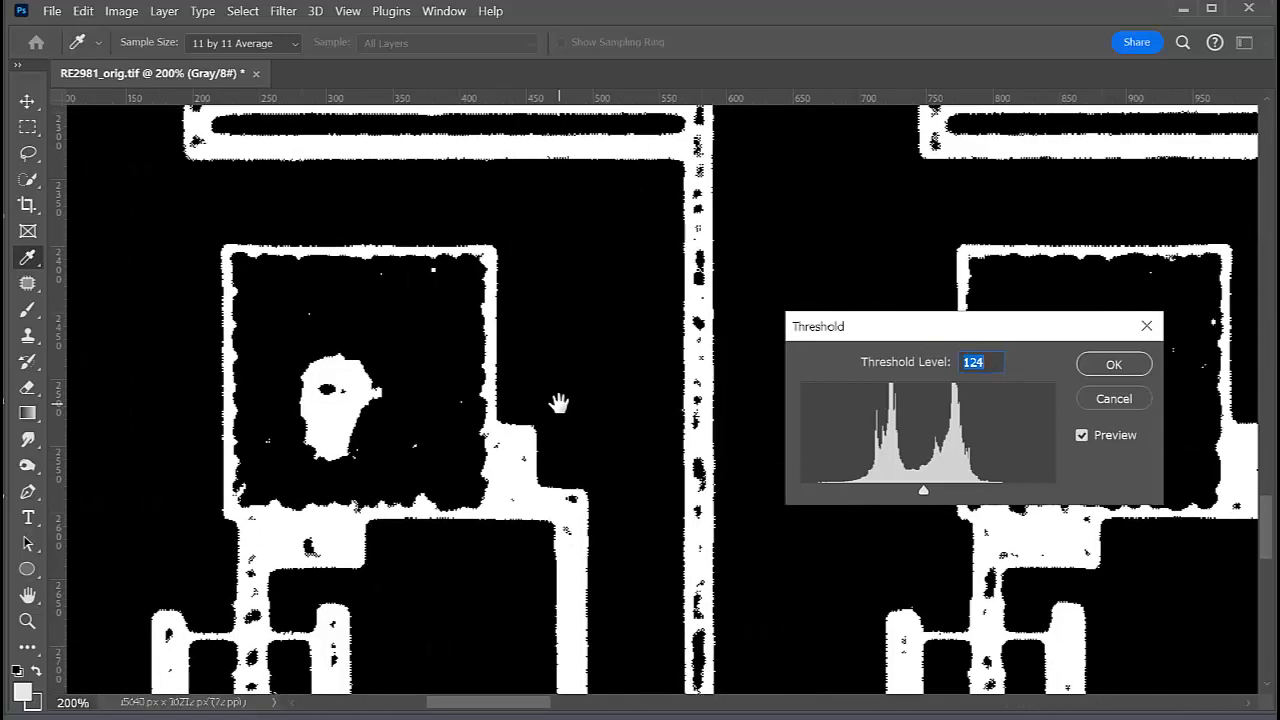
{"action": "mouse_move", "coordinate": [606, 220]}
{"action": "left_mouse_down"}
{"action": "mouse_move", "coordinate": [557, 309]}
{"action": "mouse_move", "coordinate": [530, 555]}
{"action": "mouse_move", "coordinate": [536, 655]}
{"action": "left_mouse_up"}
{"action": "left_click_drag", "start_coordinate": [595, 303], "coordinate": [534, 620]}
{"action": "mouse_move", "coordinate": [540, 263]}
{"action": "left_mouse_down"}
{"action": "mouse_move", "coordinate": [540, 491]}
{"action": "mouse_move", "coordinate": [520, 640]}
{"action": "left_mouse_up"}
{"action": "mouse_move", "coordinate": [481, 100]}
{"action": "left_mouse_down"}
{"action": "mouse_move", "coordinate": [481, 235]}
{"action": "mouse_move", "coordinate": [510, 432]}
{"action": "left_mouse_up"}
{"action": "left_click_drag", "start_coordinate": [478, 237], "coordinate": [486, 431]}
{"action": "left_click_drag", "start_coordinate": [482, 290], "coordinate": [531, 623]}
{"action": "left_click_drag", "start_coordinate": [470, 352], "coordinate": [494, 429]}
{"action": "mouse_move", "coordinate": [964, 172]}
{"action": "left_mouse_down"}
{"action": "mouse_move", "coordinate": [233, 357]}
{"action": "mouse_move", "coordinate": [10, 363]}
{"action": "left_mouse_up"}
{"action": "left_click_drag", "start_coordinate": [667, 371], "coordinate": [115, 369]}
{"action": "left_click_drag", "start_coordinate": [570, 358], "coordinate": [247, 359]}
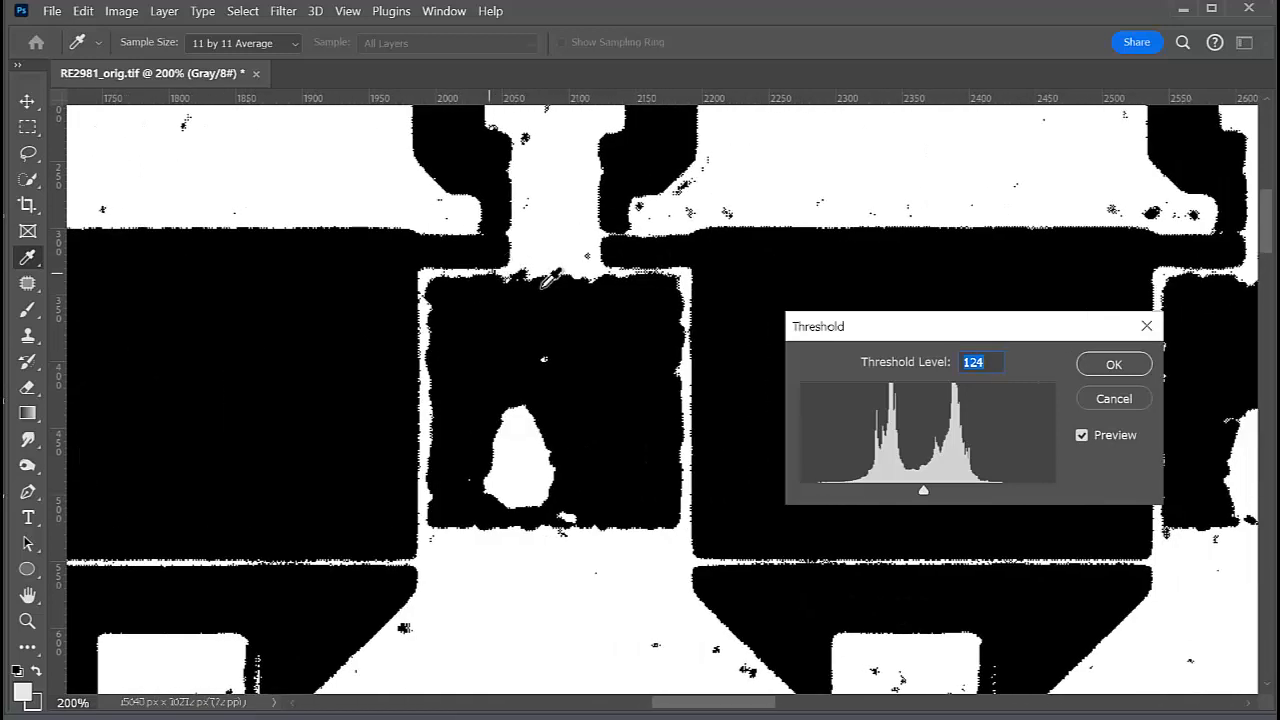
- Set the threshold level to 121 and apply the adjustment
{"action": "type", "text": "124"}
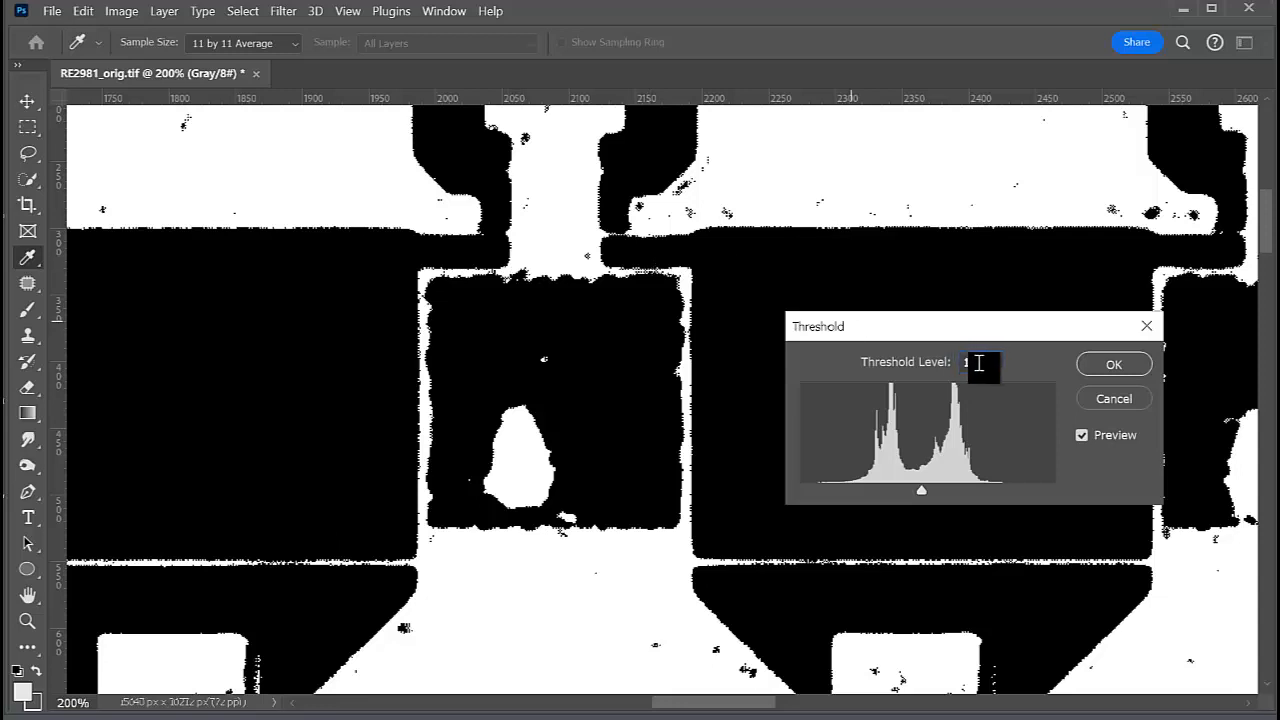
{"action": "scroll", "coordinate": [979, 363], "scroll_direction": "down", "scroll_amount": 1}
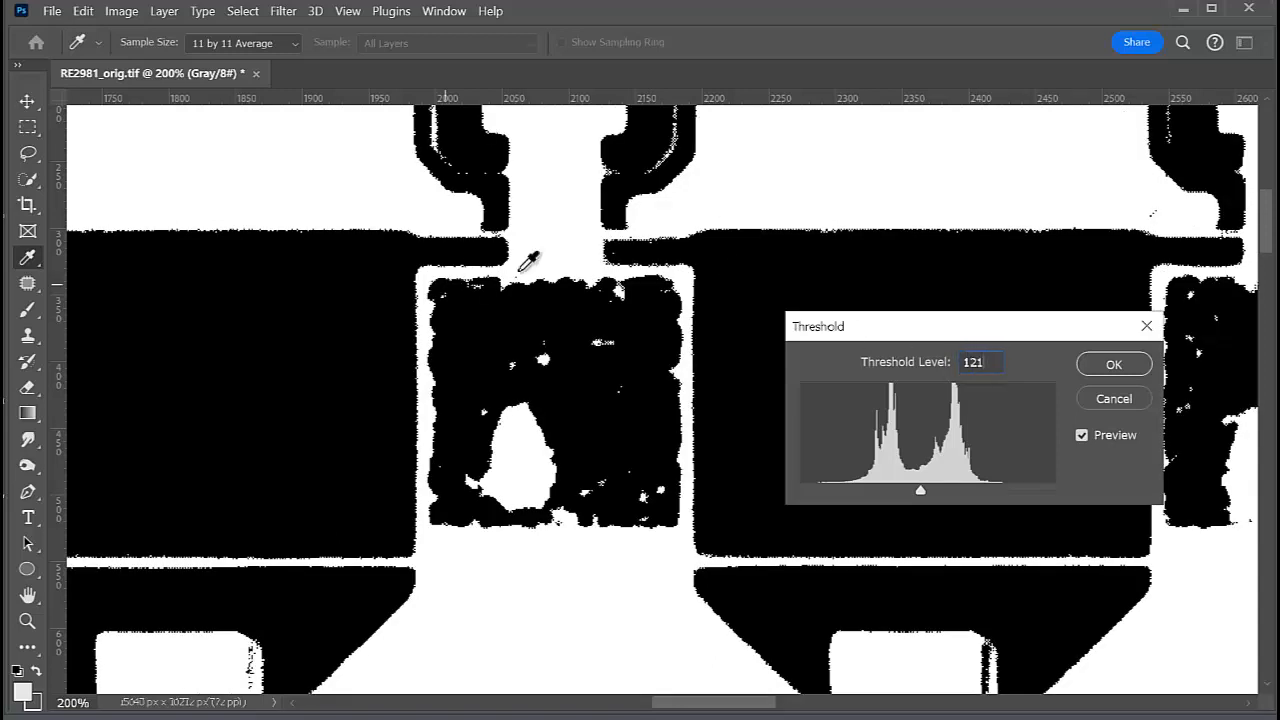
{"action": "left_click_drag", "start_coordinate": [997, 362], "coordinate": [978, 362]}
{"action": "left_click_drag", "start_coordinate": [968, 363], "coordinate": [1000, 363]}
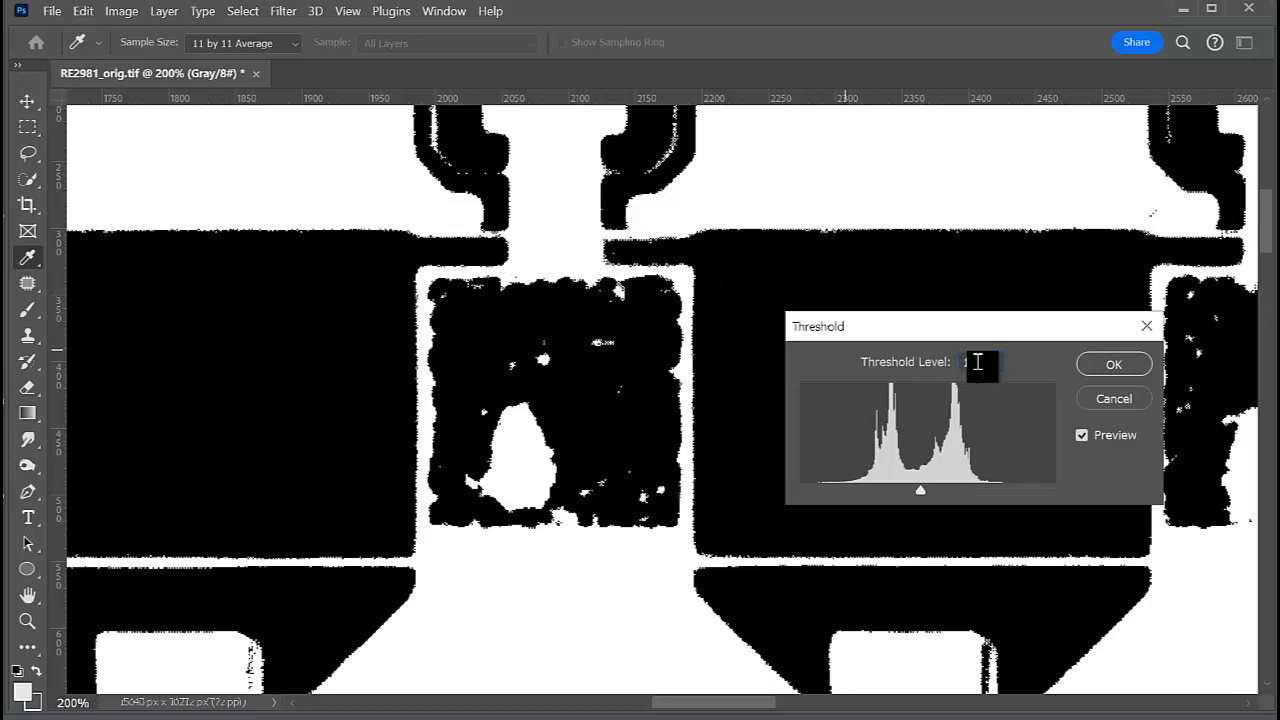
{"action": "type", "text": "21"}
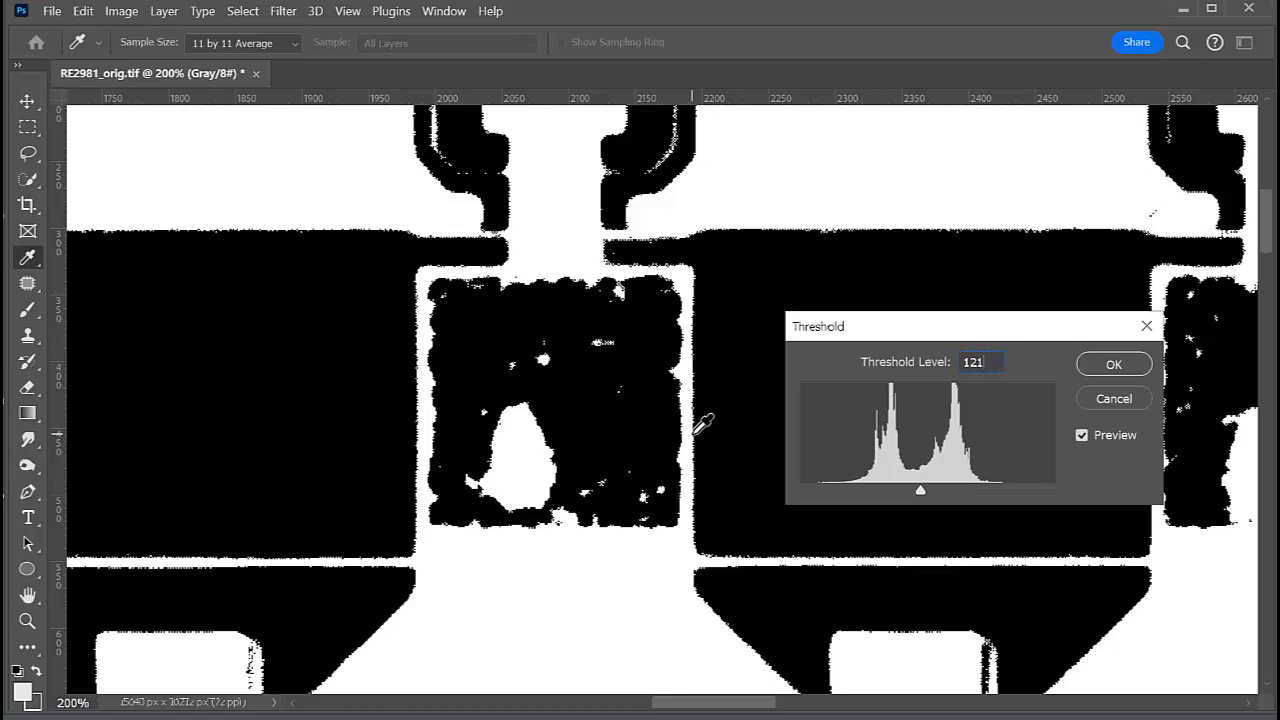
{"action": "left_click", "coordinate": [1114, 365]}
{"action": "key", "text": "m"}
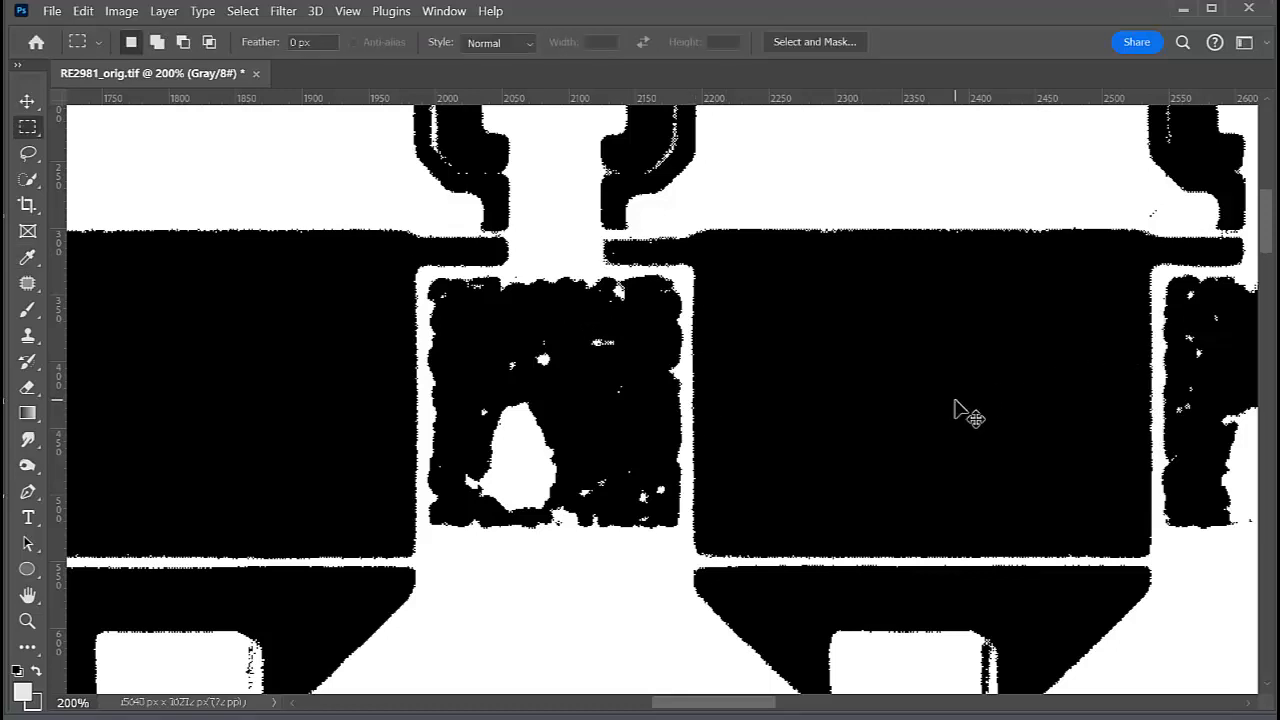
- Convert the image to Bitmap mode at 72 pixels/inch using the 50% Threshold method
{"action": "scroll", "coordinate": [957, 409], "scroll_direction": "down", "scroll_amount": 10, "text": "alt"}
{"action": "scroll", "coordinate": [960, 412], "scroll_direction": "down", "scroll_amount": 1, "text": "alt"}
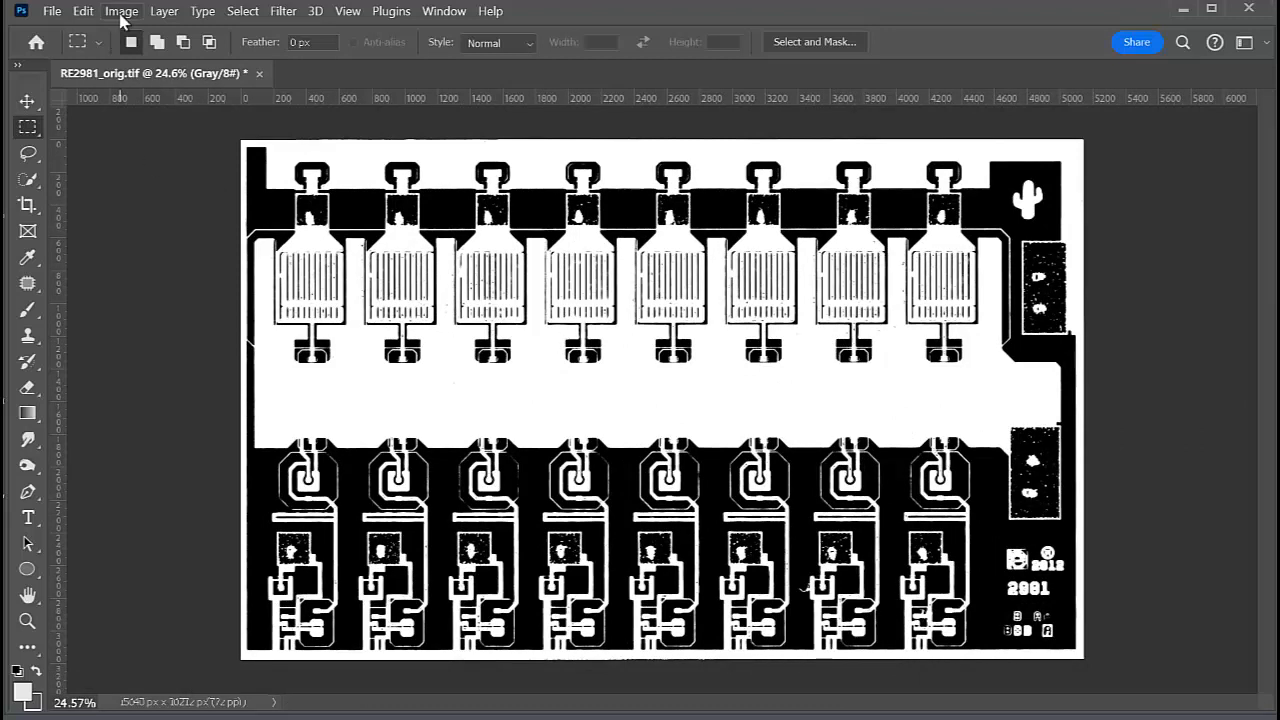
{"action": "left_click", "coordinate": [121, 13]}
{"action": "mouse_move", "coordinate": [131, 35]}
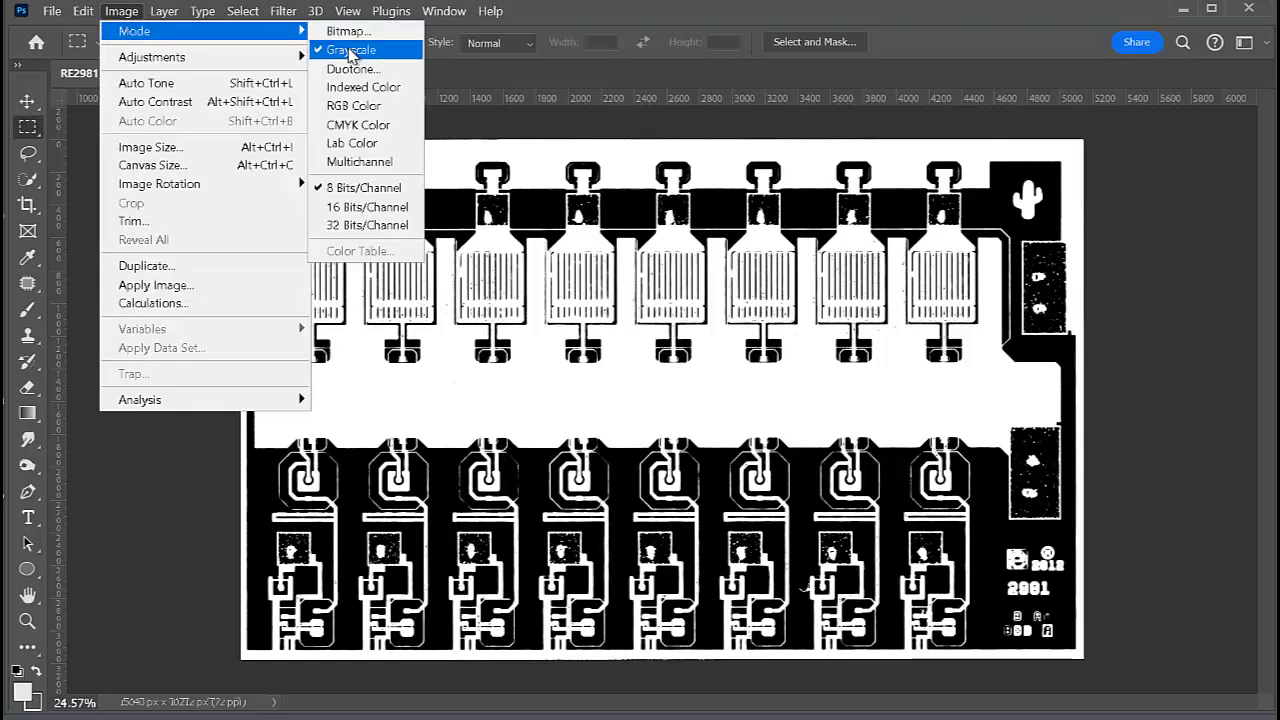
{"action": "left_click", "coordinate": [348, 31]}
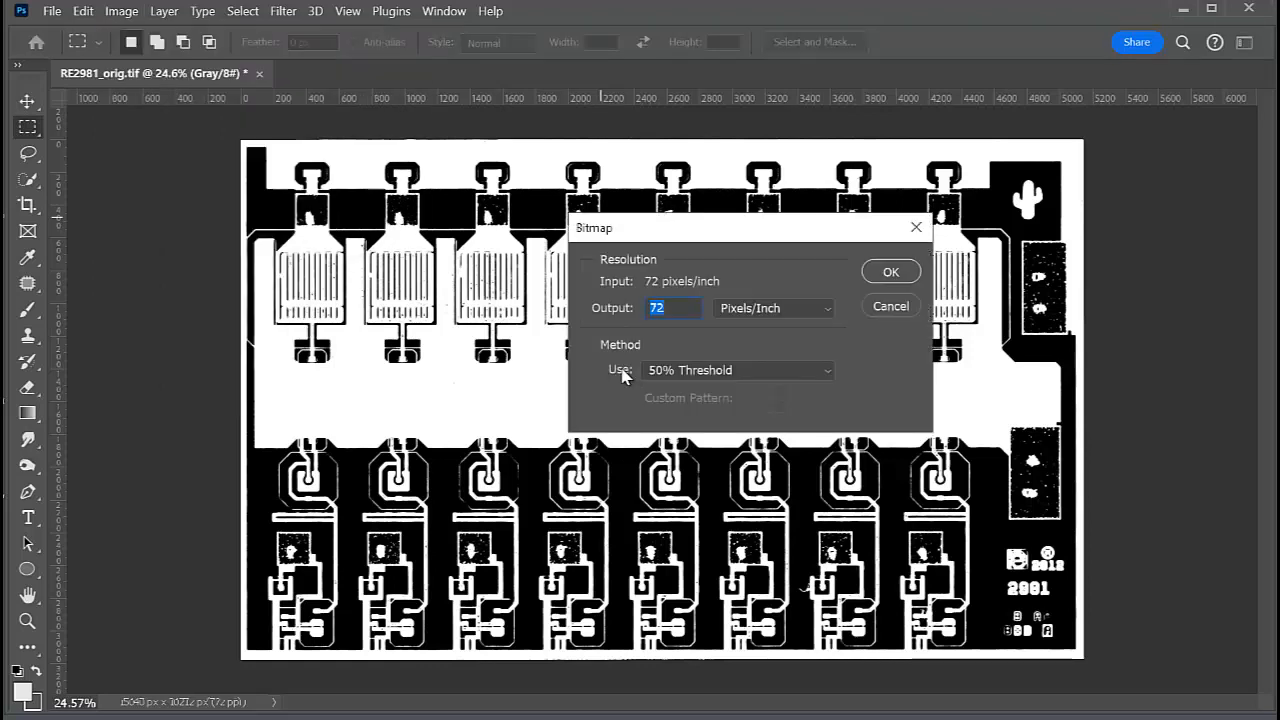
{"action": "left_click", "coordinate": [895, 274]}
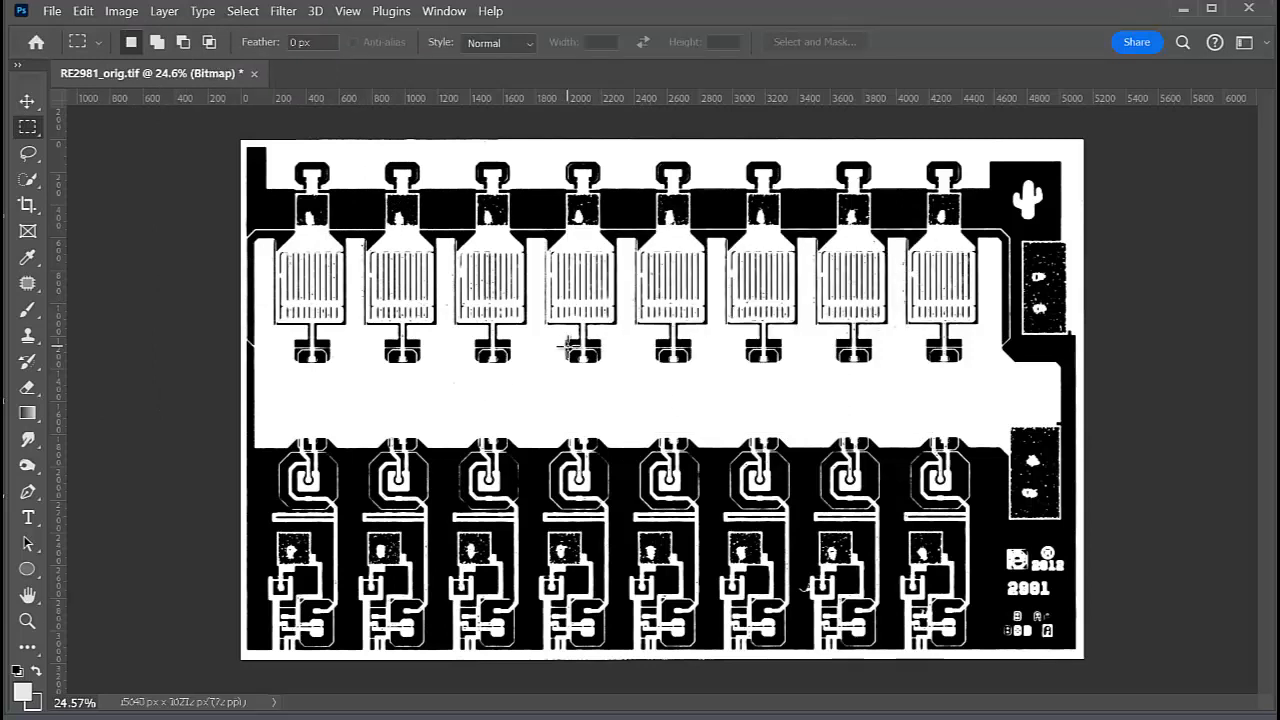
- Save the image over "RE2981_cropped to die edge mono.tif" with no compression, interleaved pixel order and Macintosh byte order
{"action": "left_click", "coordinate": [51, 11]}
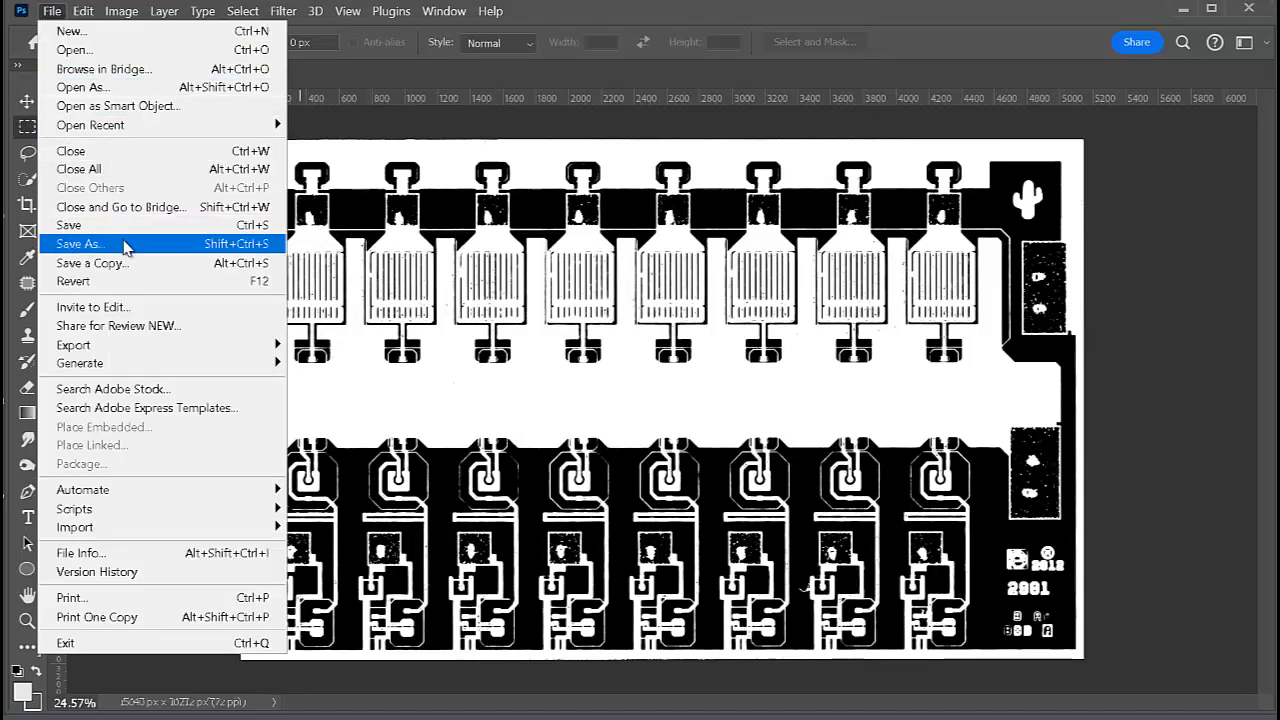
{"action": "left_click", "coordinate": [130, 243]}
{"action": "left_click", "coordinate": [450, 190]}
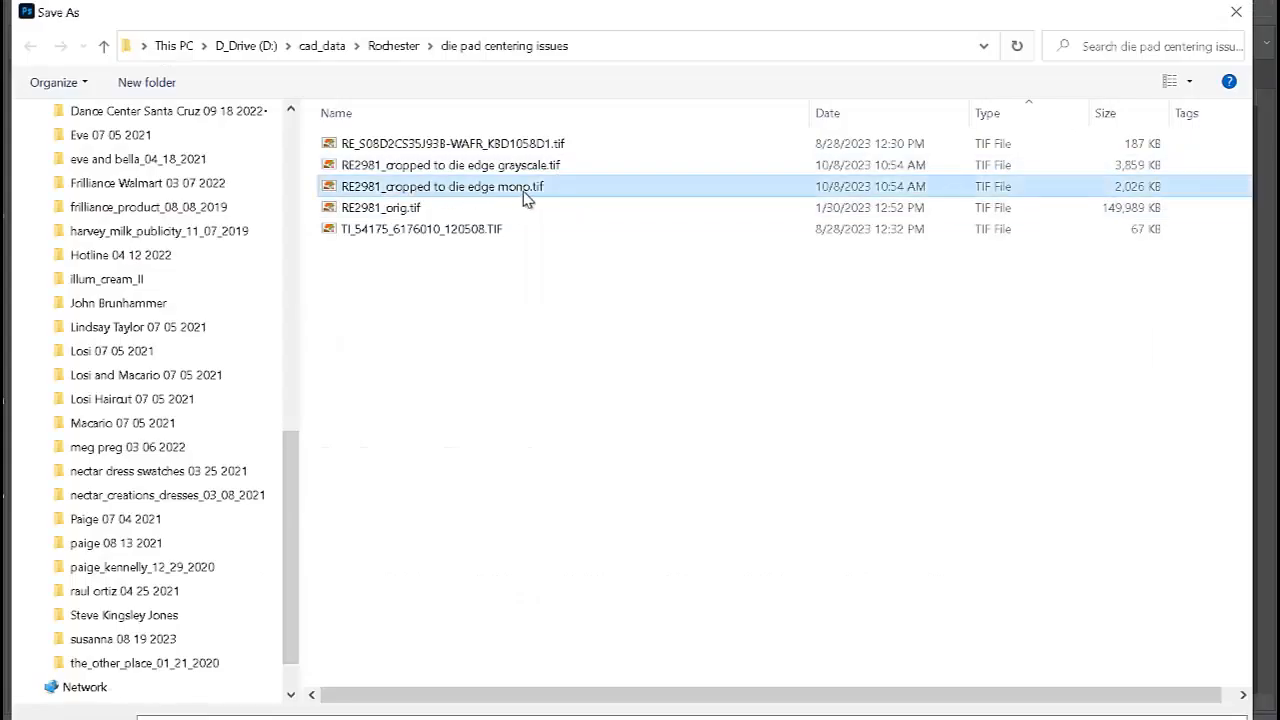
{"action": "key", "text": "Return"}
{"action": "key", "text": "y"}
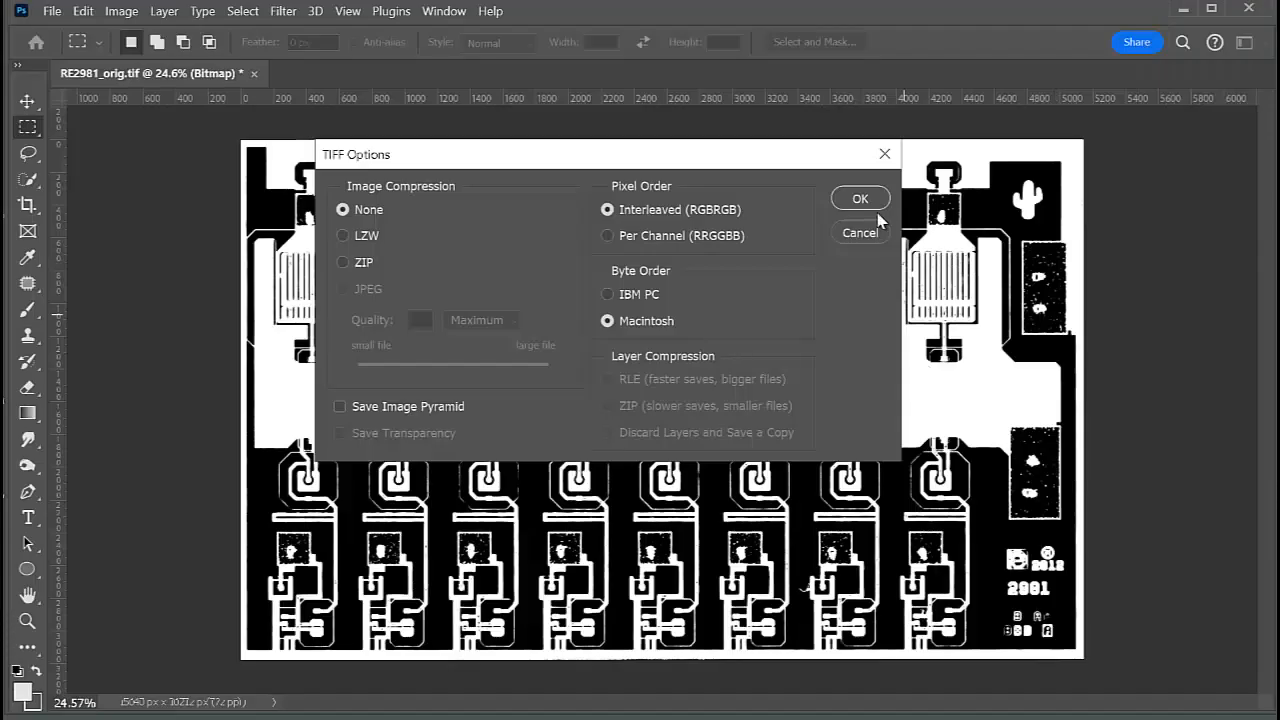
{"action": "left_click", "coordinate": [859, 198]}
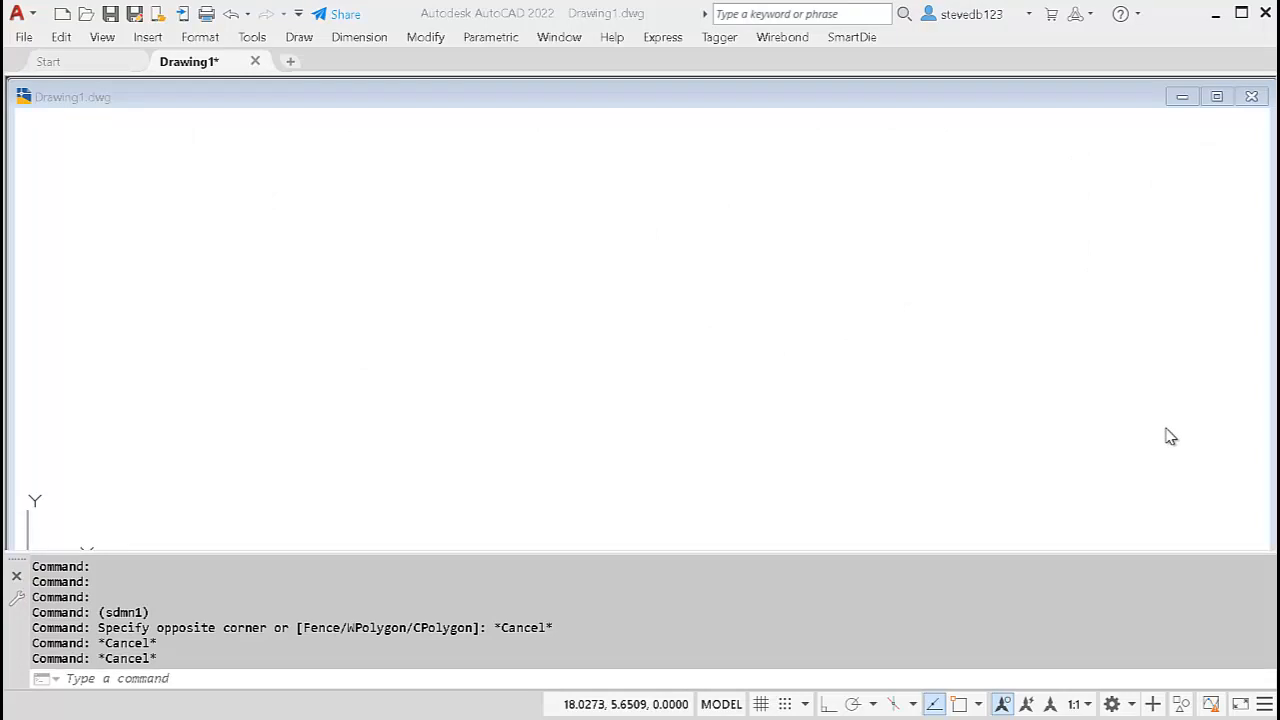
- Switch to AutoCAD, start SmartDie's TIFF To GDSII conversion and load "RE2981_cropped to die edge mono.tif" as the input
{"action": "left_click", "coordinate": [855, 38]}
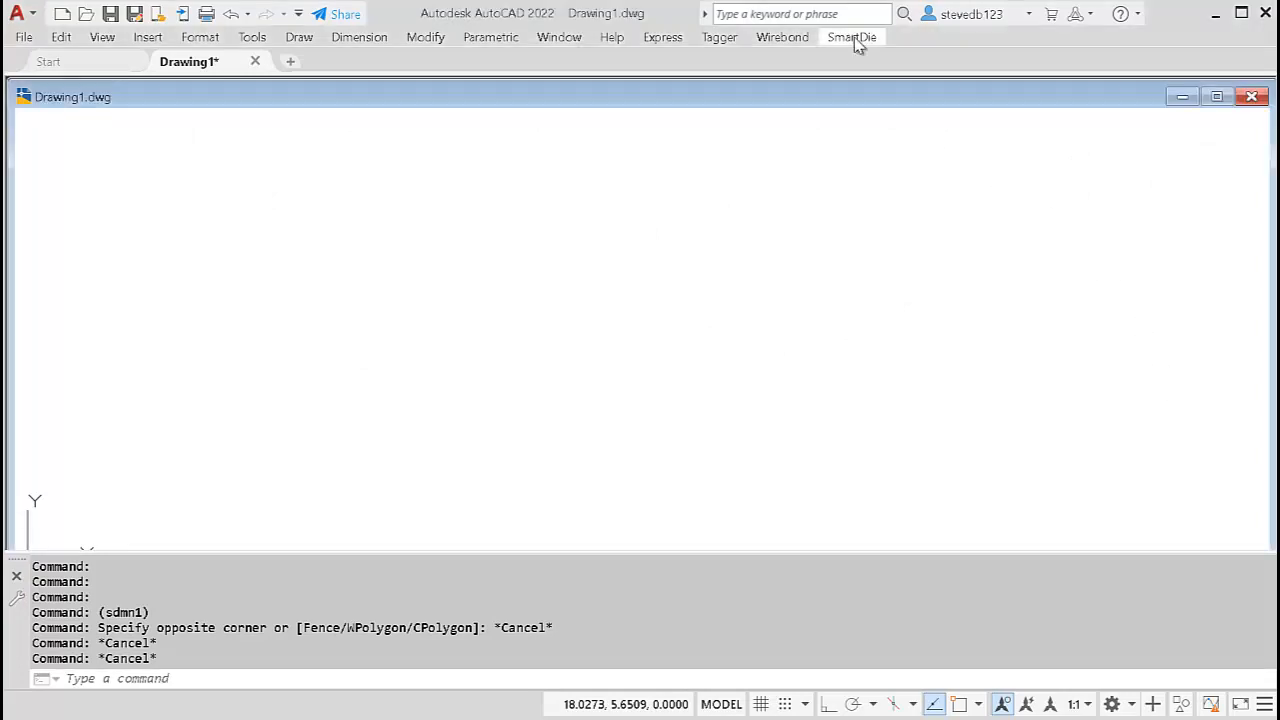
{"action": "left_click", "coordinate": [854, 37]}
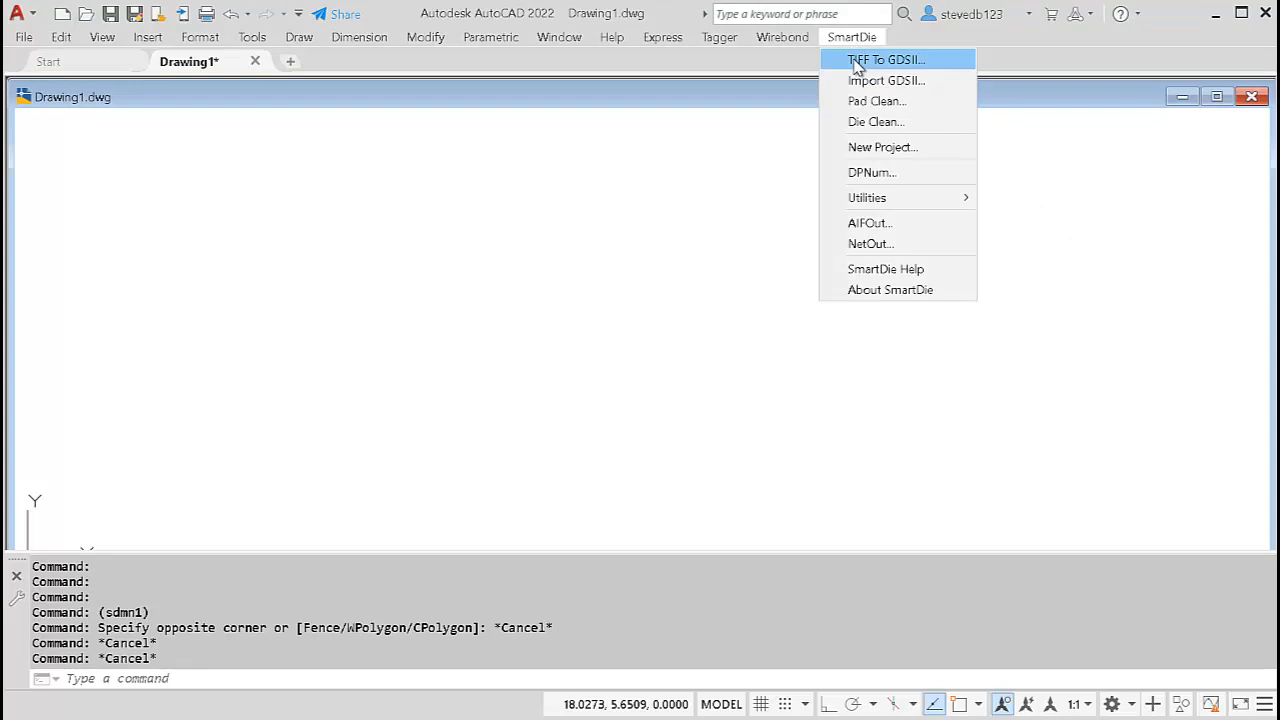
{"action": "left_click", "coordinate": [857, 62]}
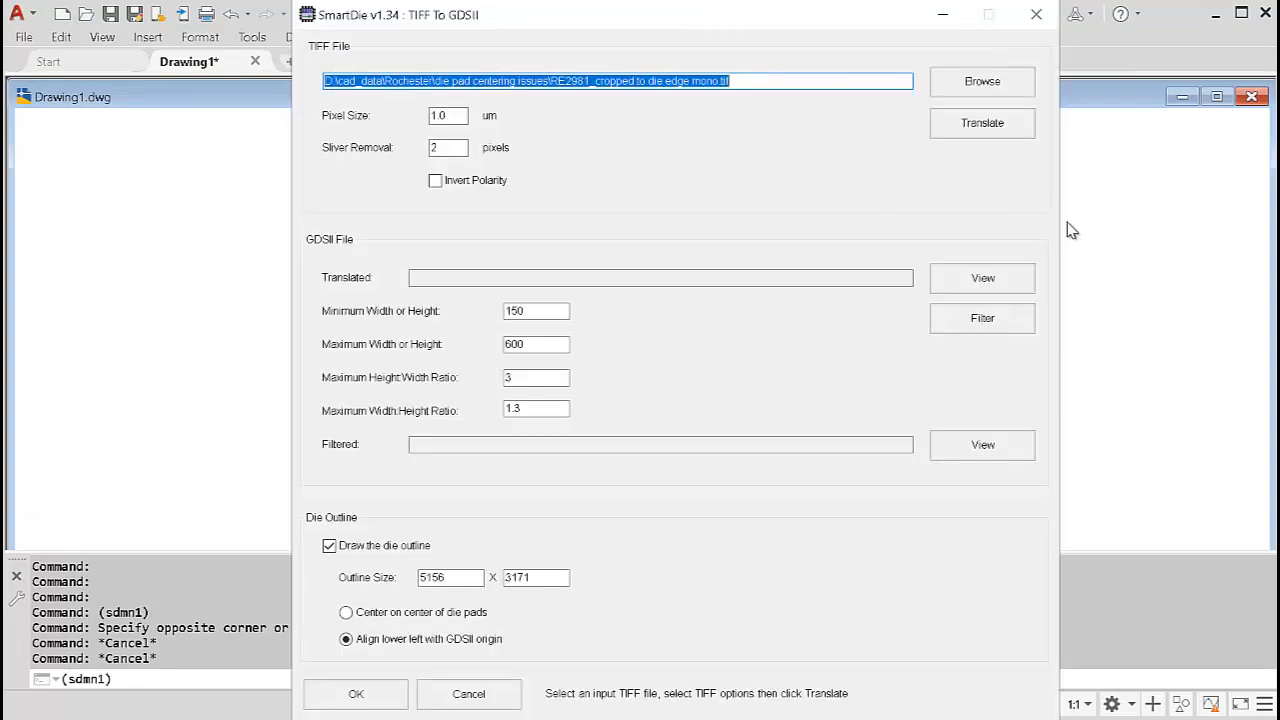
{"action": "left_click", "coordinate": [986, 90]}
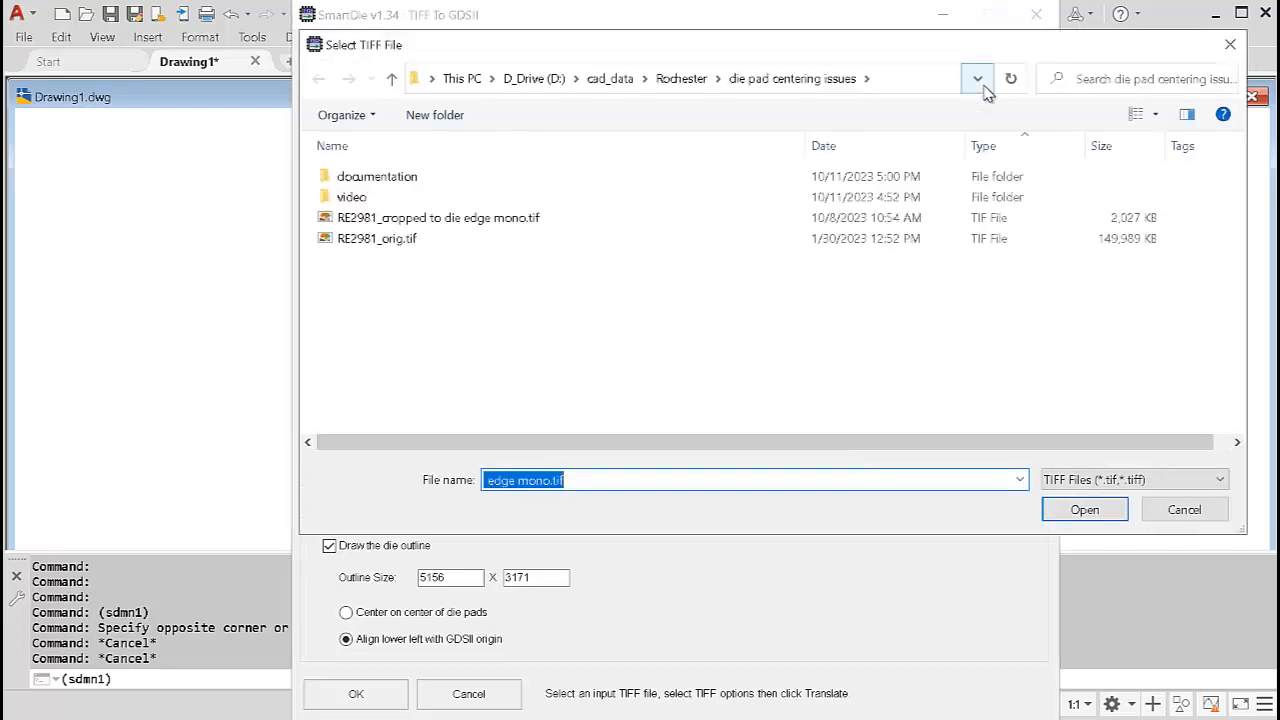
{"action": "left_click", "coordinate": [498, 220]}
{"action": "key", "text": "Return"}
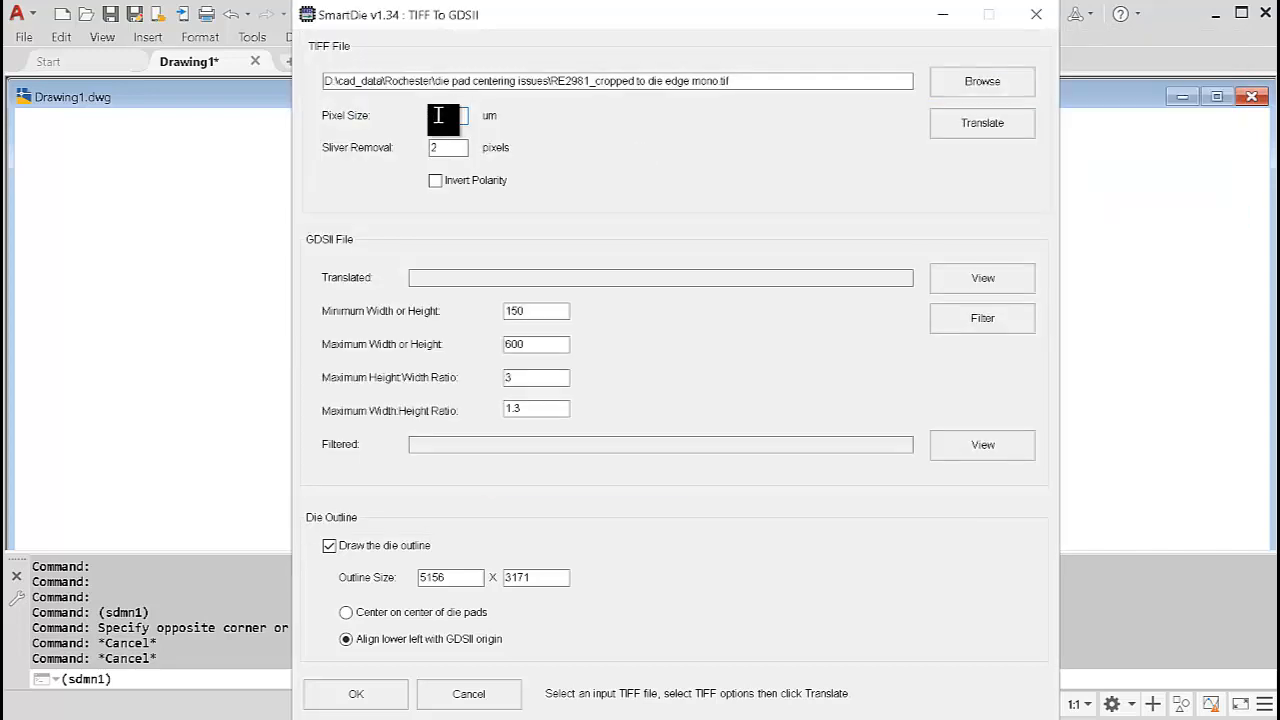
- Set the pixel size to 1.0 um and check the sliver removal, width/height limits and aspect ratio settings
{"action": "type", "text": "1.0"}
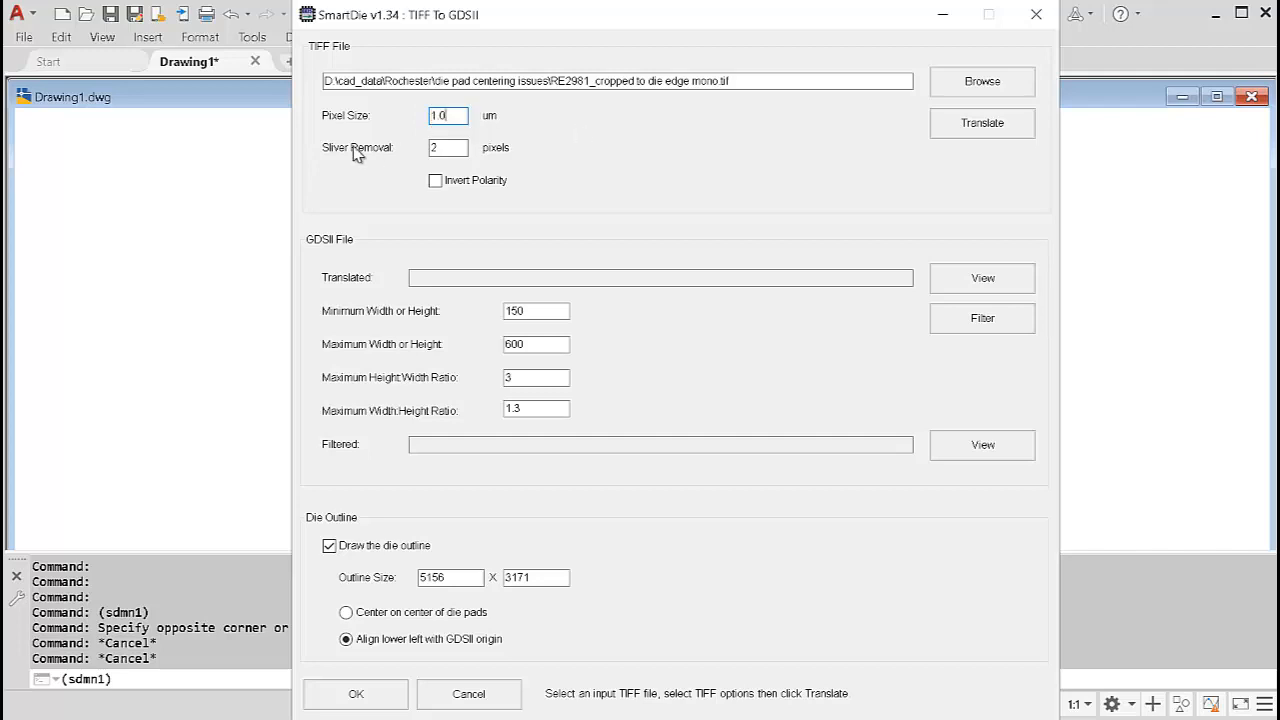
{"action": "double_click", "coordinate": [446, 148]}
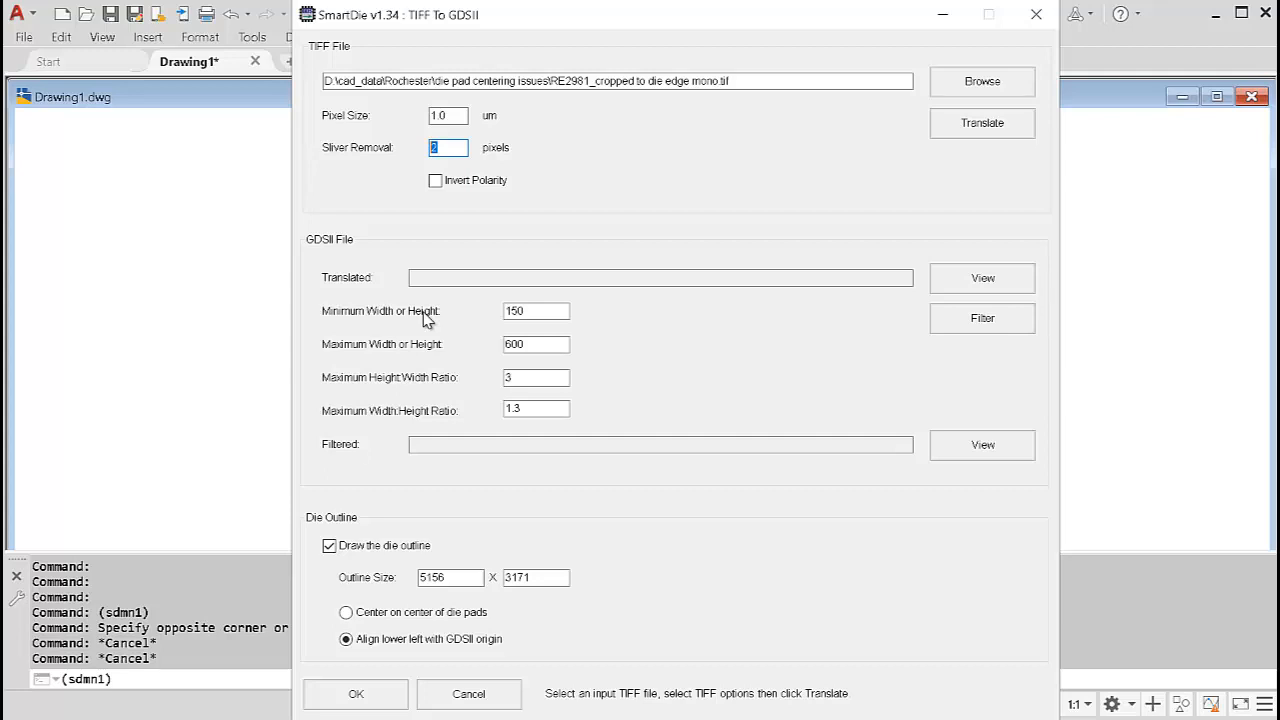
{"action": "left_click_drag", "start_coordinate": [529, 311], "coordinate": [502, 309]}
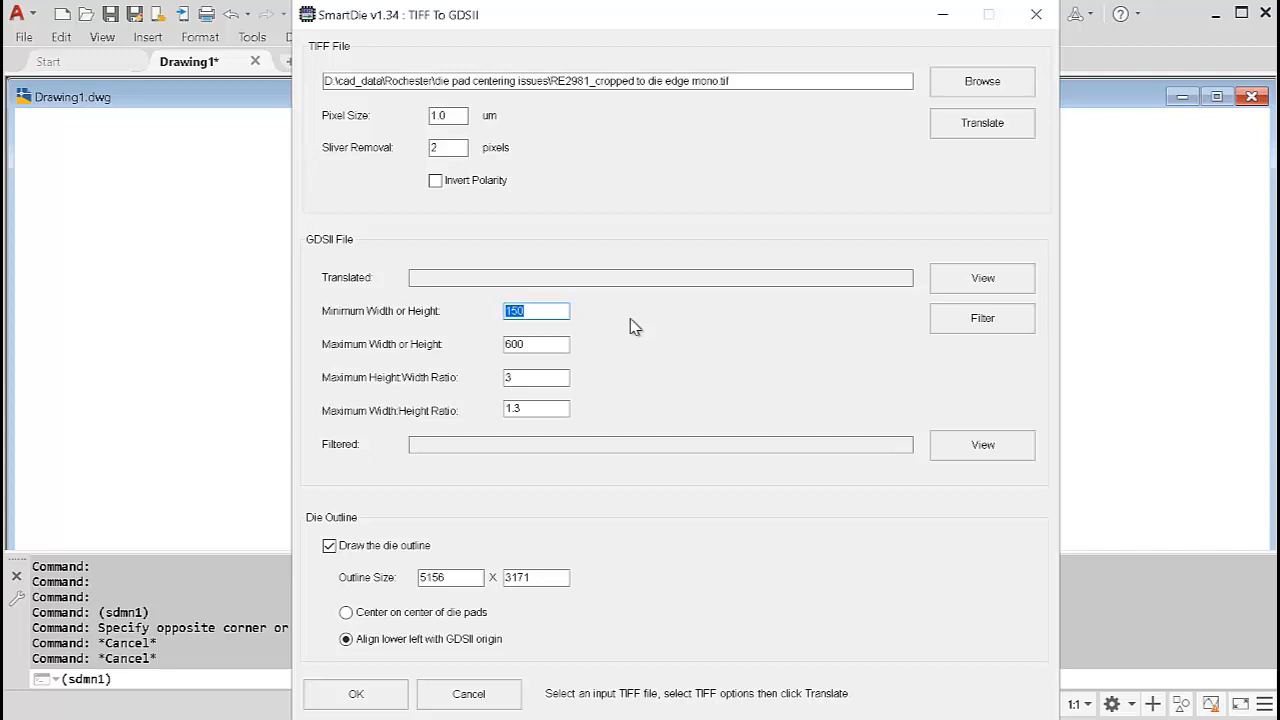
{"action": "left_click", "coordinate": [529, 347]}
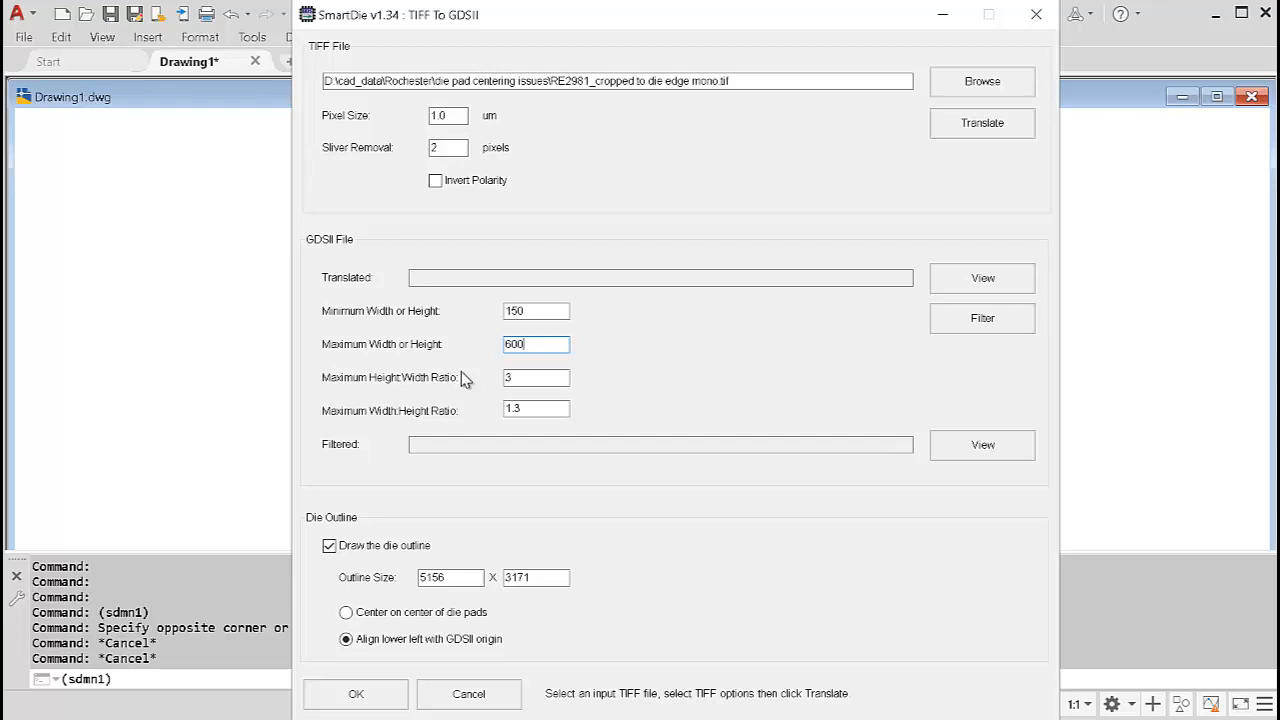
{"action": "key", "text": "Tab"}
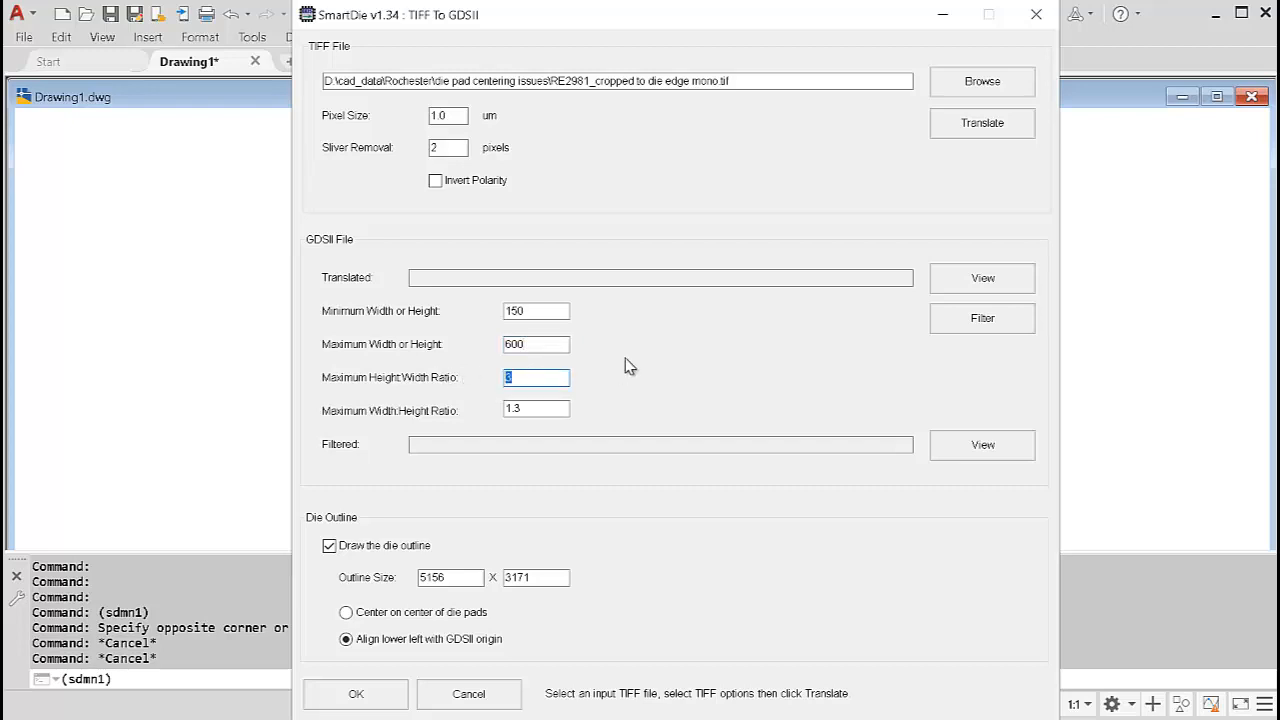
{"action": "left_click", "coordinate": [533, 379]}
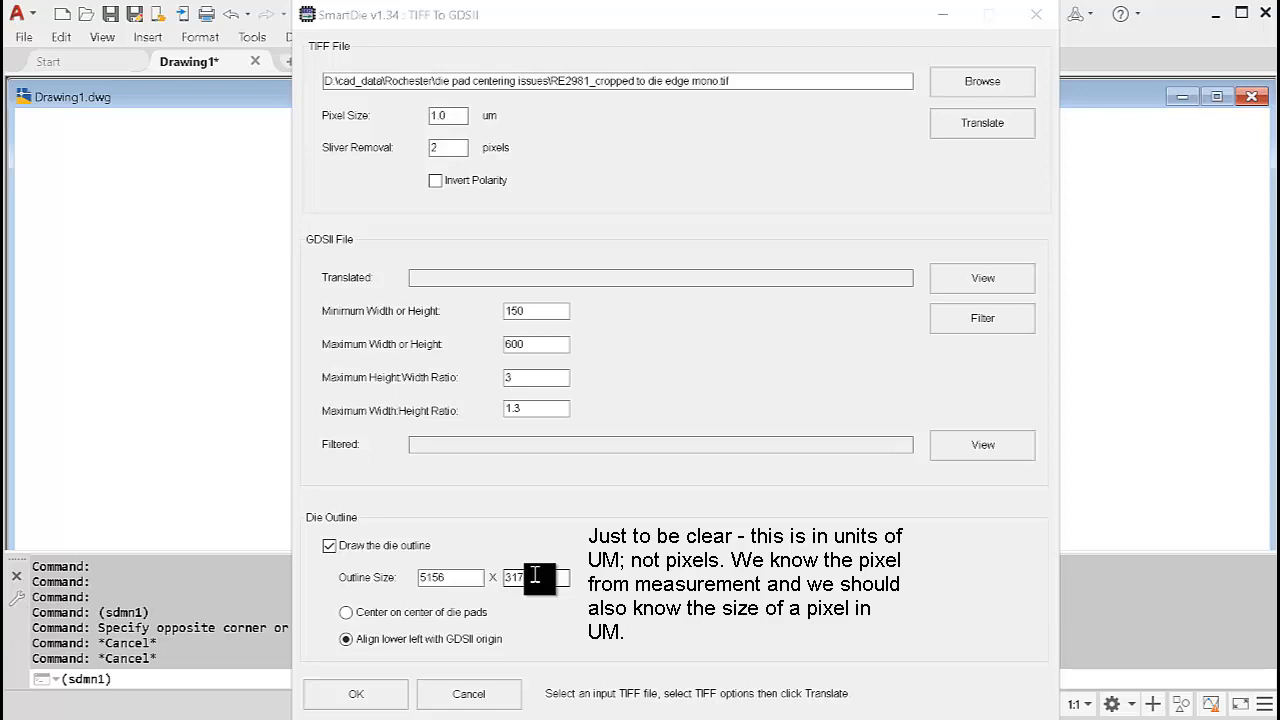
- Set the die outline size to 5147 x 3177
{"action": "double_click", "coordinate": [445, 578]}
{"action": "left_click_drag", "start_coordinate": [445, 580], "coordinate": [427, 583]}
{"action": "type", "text": "5147"}
{"action": "double_click", "coordinate": [537, 578]}
{"action": "type", "text": "3177"}
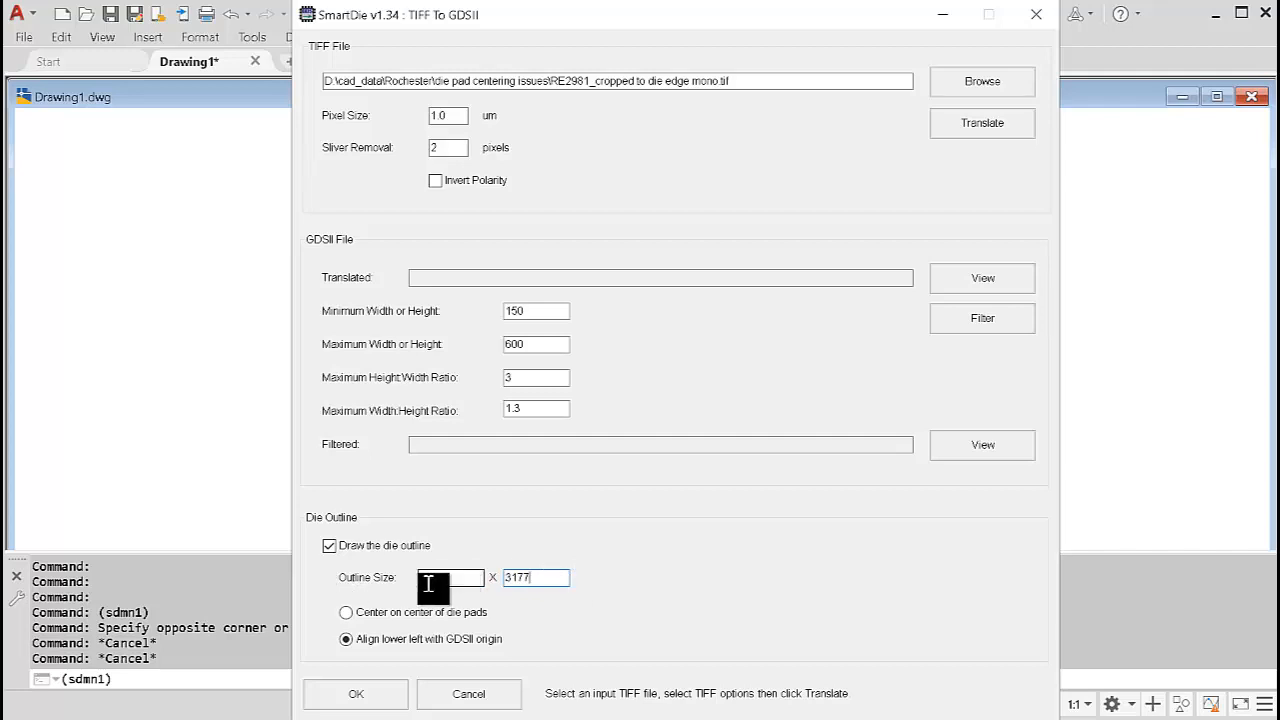
{"action": "left_click", "coordinate": [520, 578]}
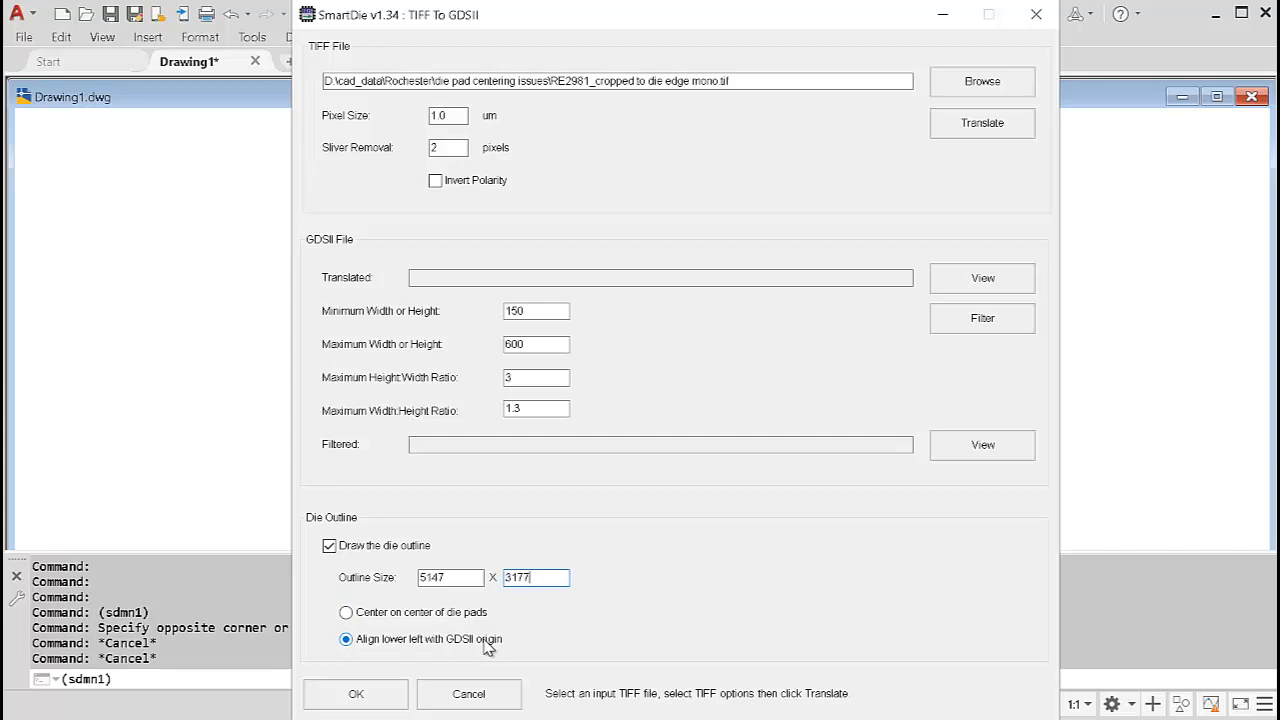
- Translate the TIFF file to GDSII and inspect the translated die pattern in the viewer
{"action": "left_click", "coordinate": [982, 121]}
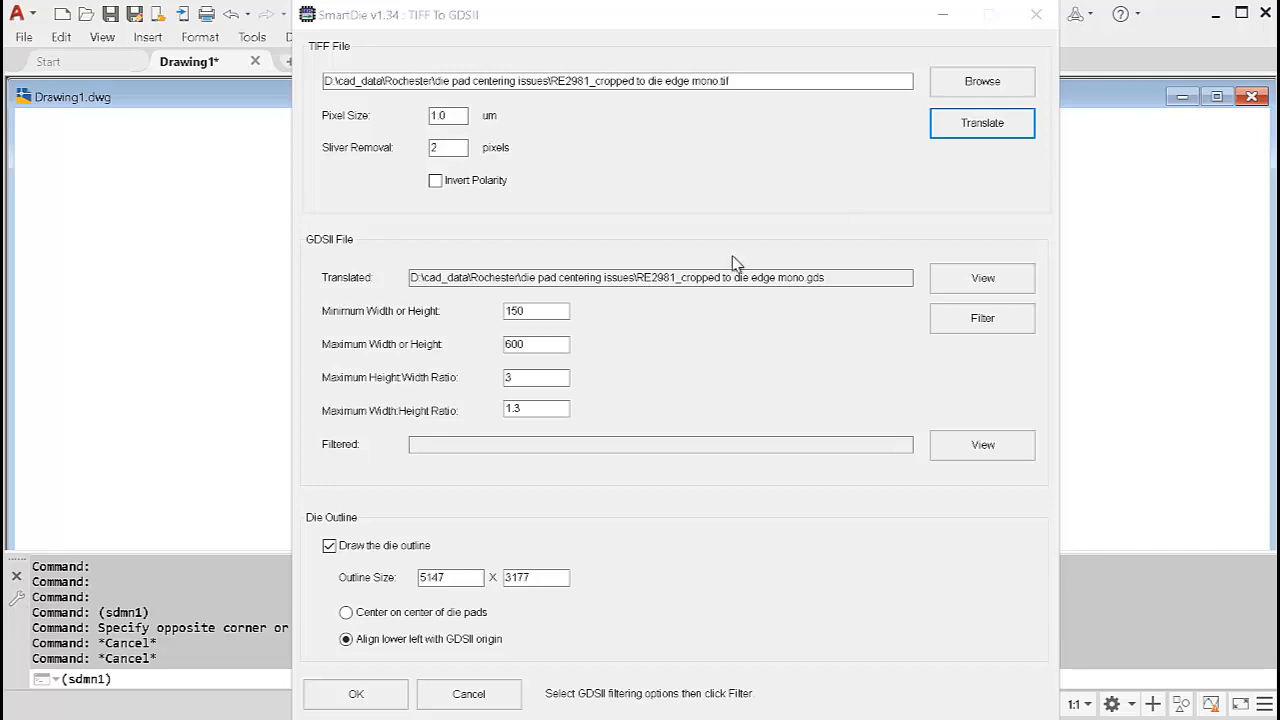
{"action": "left_click", "coordinate": [984, 279]}
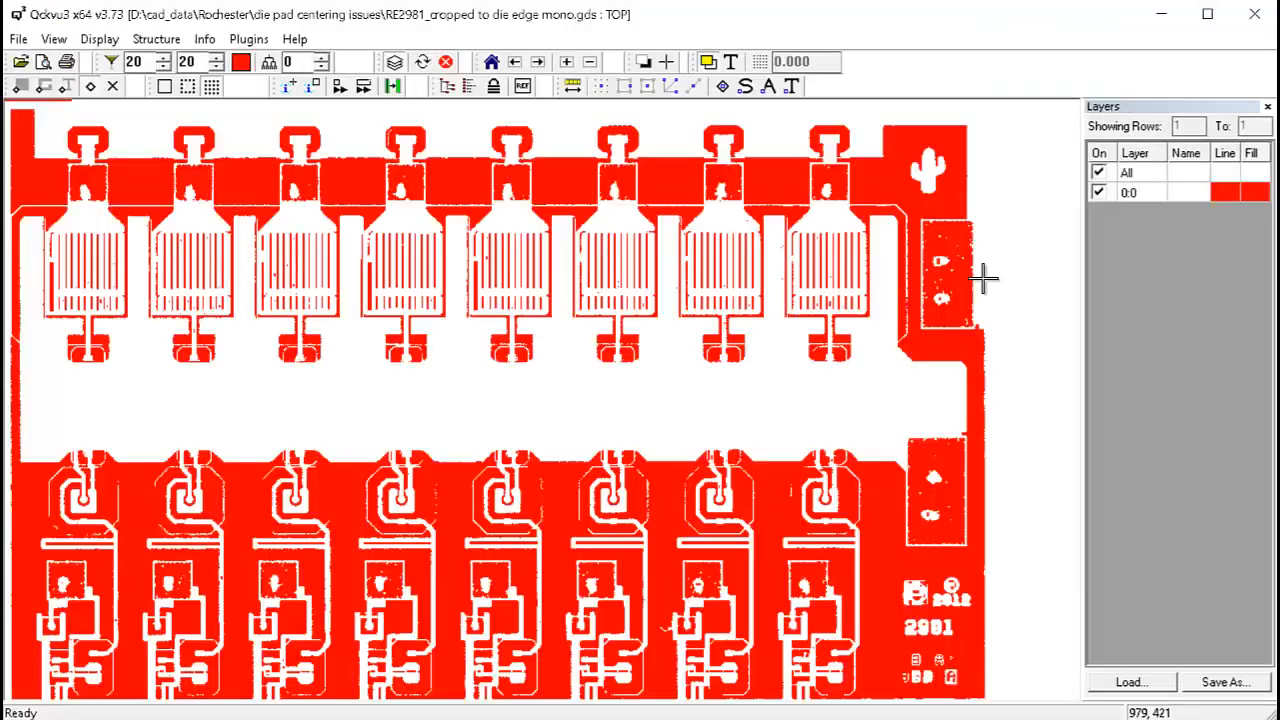
{"action": "scroll", "coordinate": [548, 375], "scroll_direction": "up", "scroll_amount": 1}
{"action": "scroll", "coordinate": [548, 375], "scroll_direction": "up", "scroll_amount": 2}
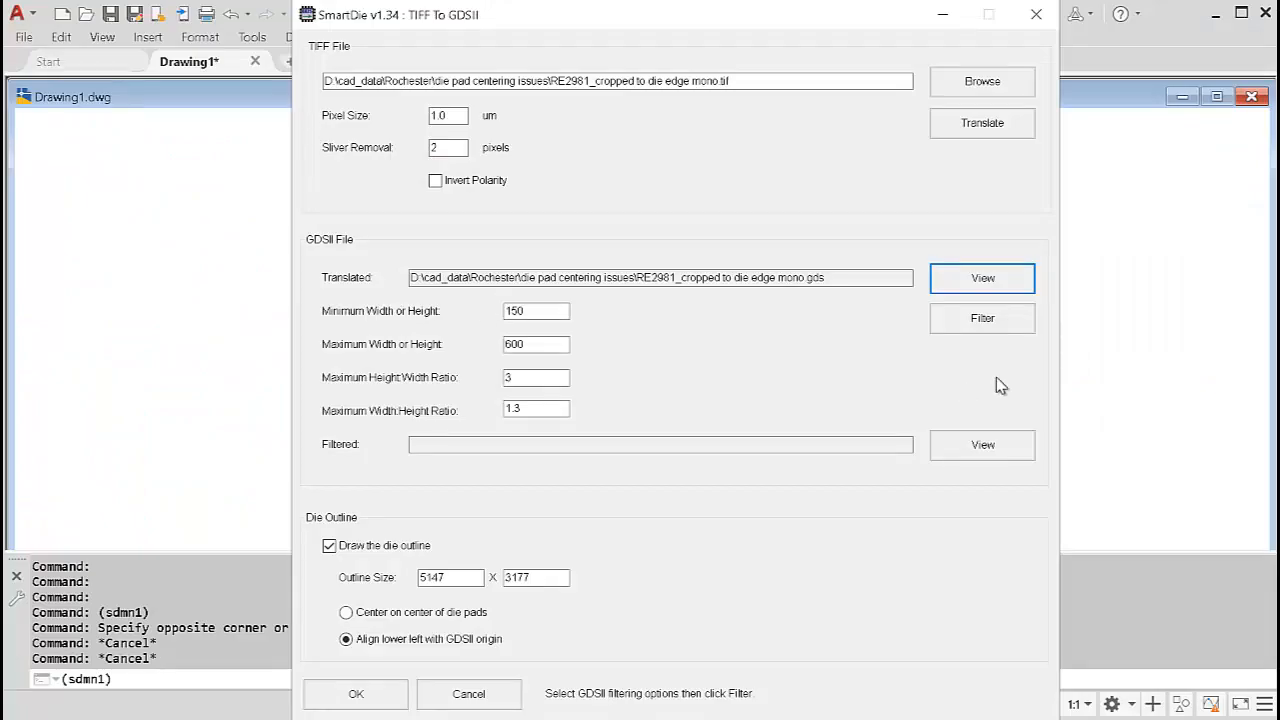
- Filter the translated GDSII file, and import the filtered shapes with the die outline after viewing them
{"action": "left_click", "coordinate": [983, 320]}
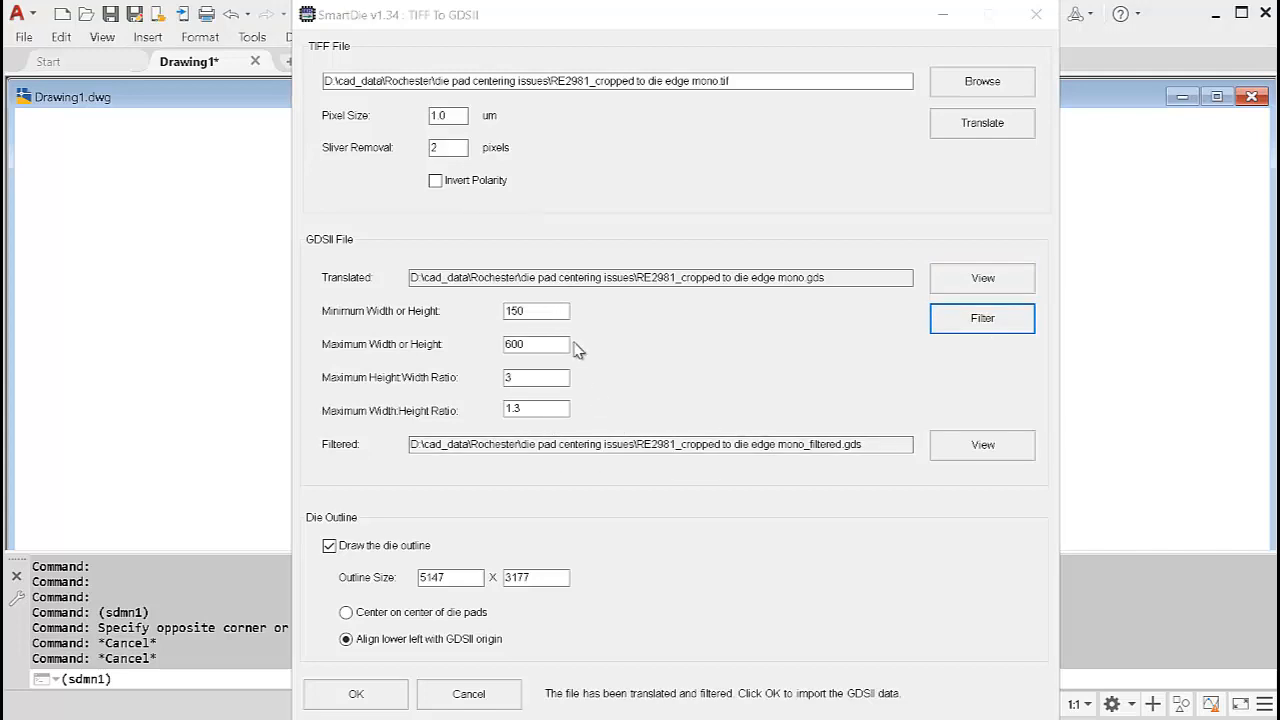
{"action": "left_click", "coordinate": [985, 447]}
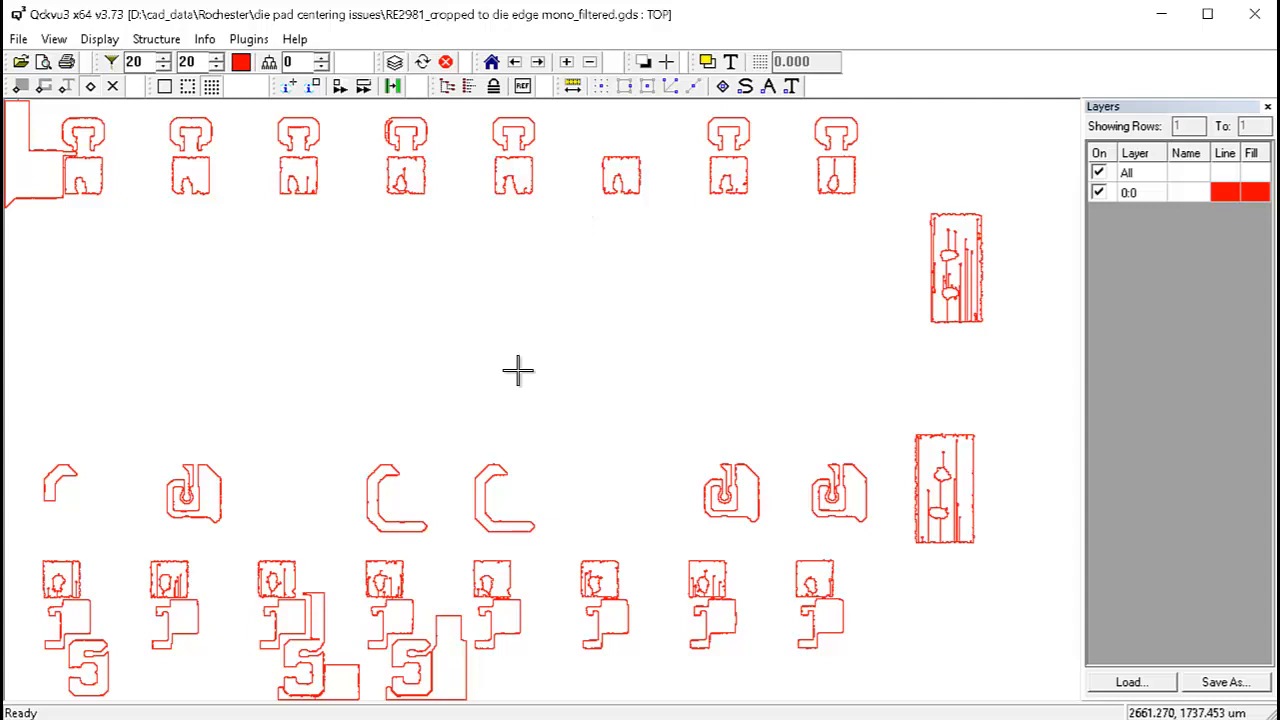
{"action": "key", "text": "alt+F4"}
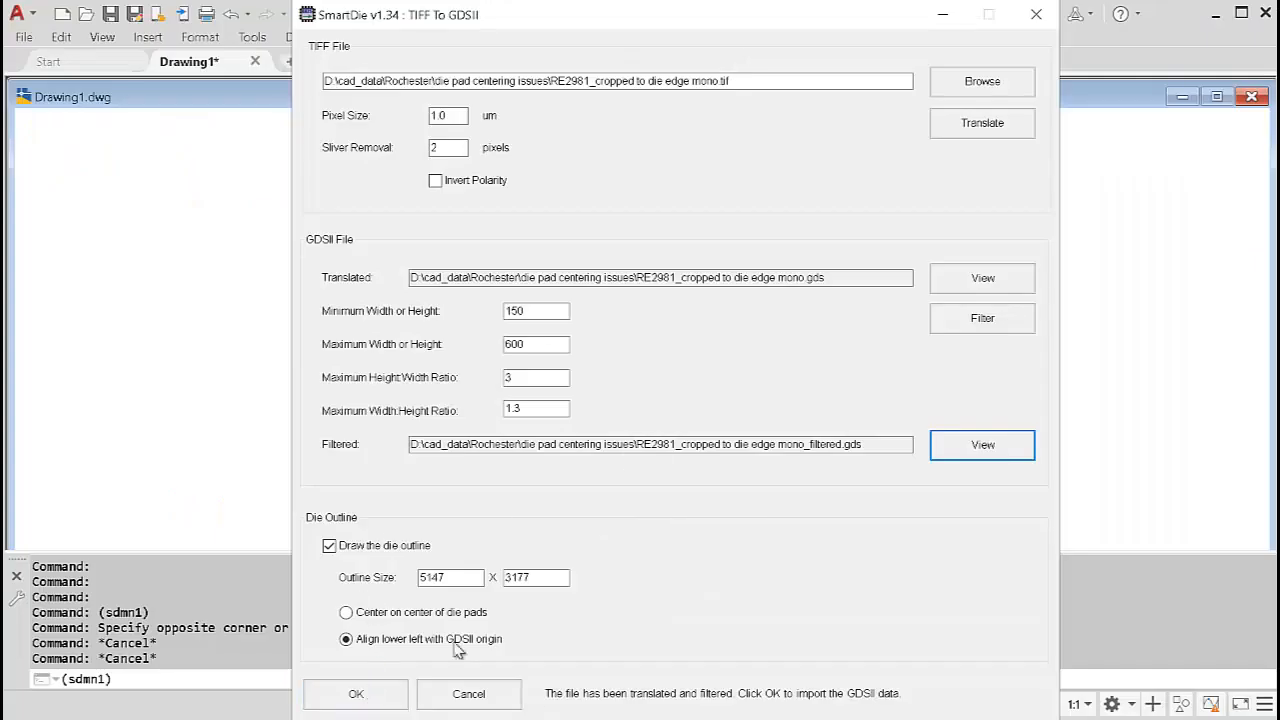
{"action": "left_click", "coordinate": [397, 700]}
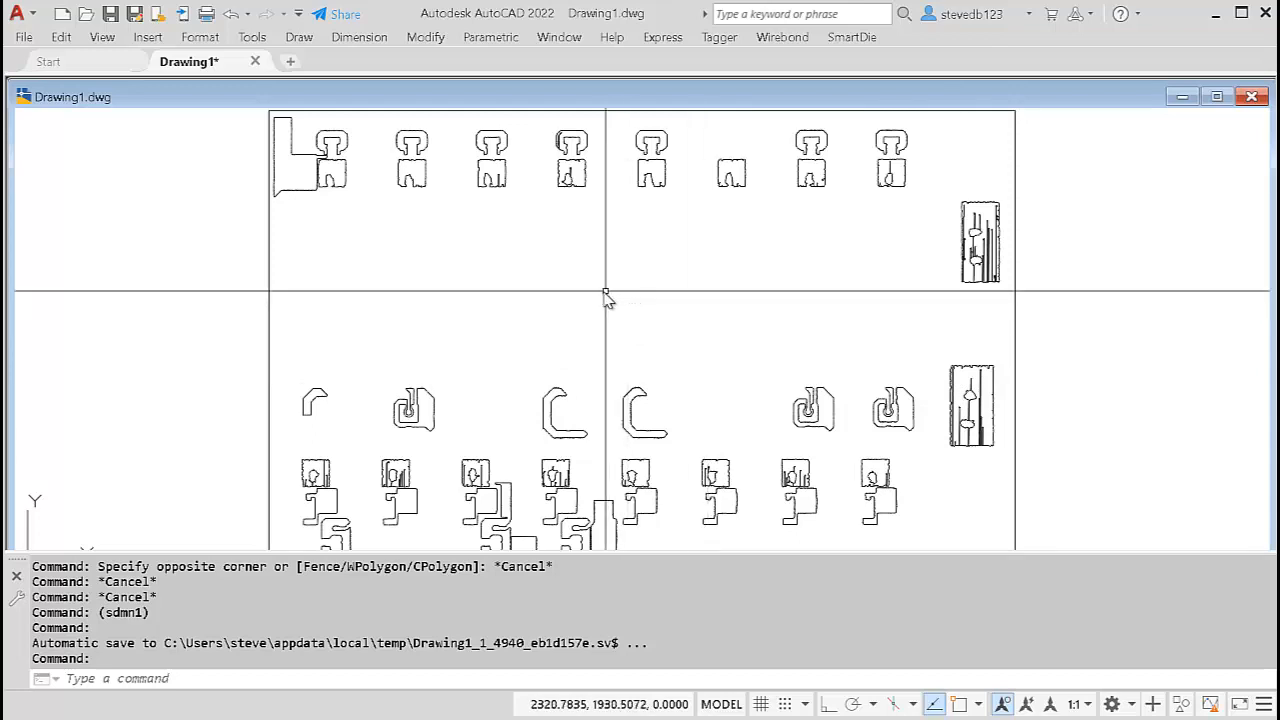
- Identify the coordinates of the die outline's lower-left intersection with ID and examine the nearby pads relative to that corner
{"action": "middle_click_drag", "start_coordinate": [372, 411], "coordinate": [432, 253]}
{"action": "scroll", "coordinate": [337, 458], "scroll_direction": "up", "scroll_amount": 5}
{"action": "type", "text": "id"}
{"action": "key", "text": "Return"}
{"action": "type", "text": "int"}
{"action": "key", "text": "Return"}
{"action": "left_click", "coordinate": [262, 236]}
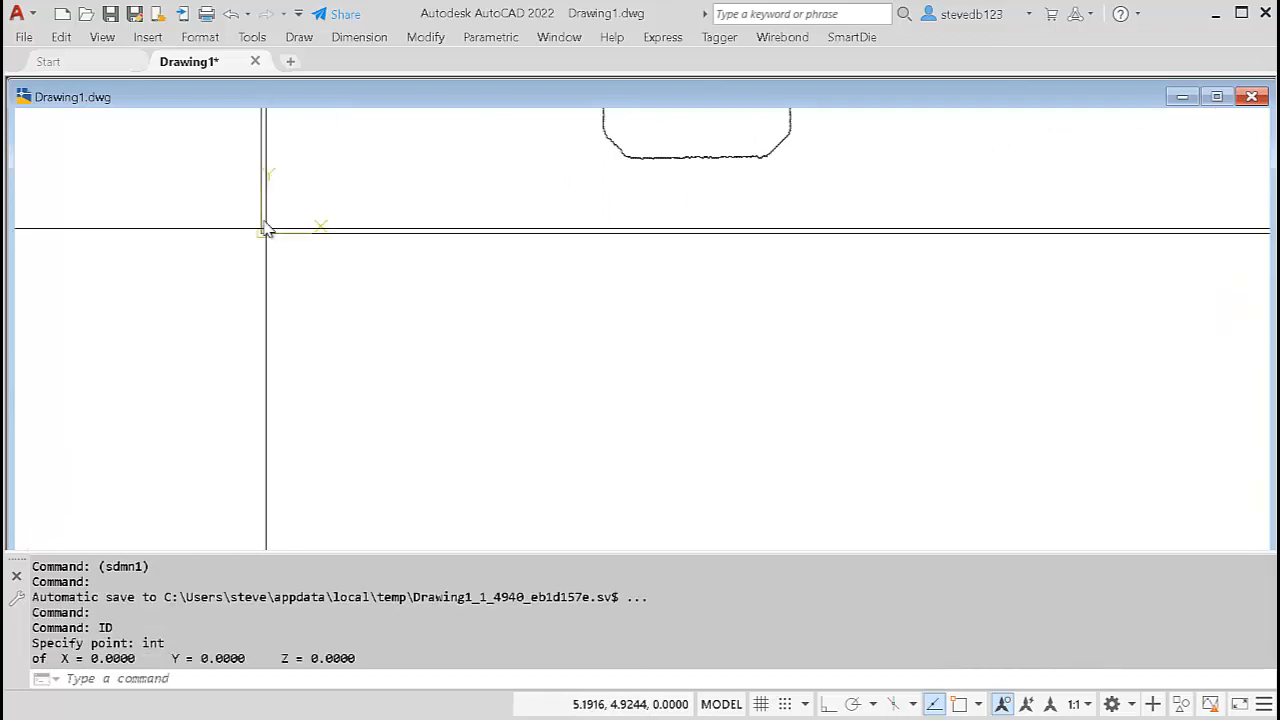
{"action": "scroll", "coordinate": [623, 337], "scroll_direction": "down", "scroll_amount": 3}
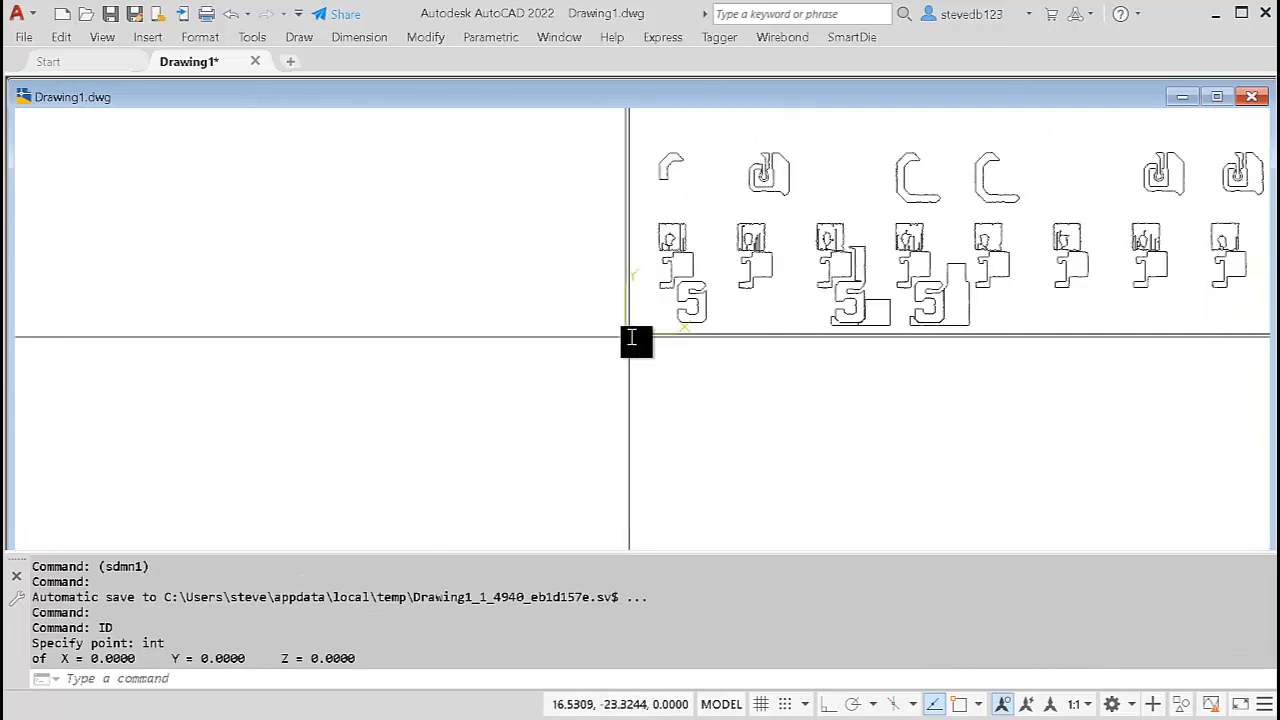
{"action": "scroll", "coordinate": [668, 238], "scroll_direction": "up", "scroll_amount": 4}
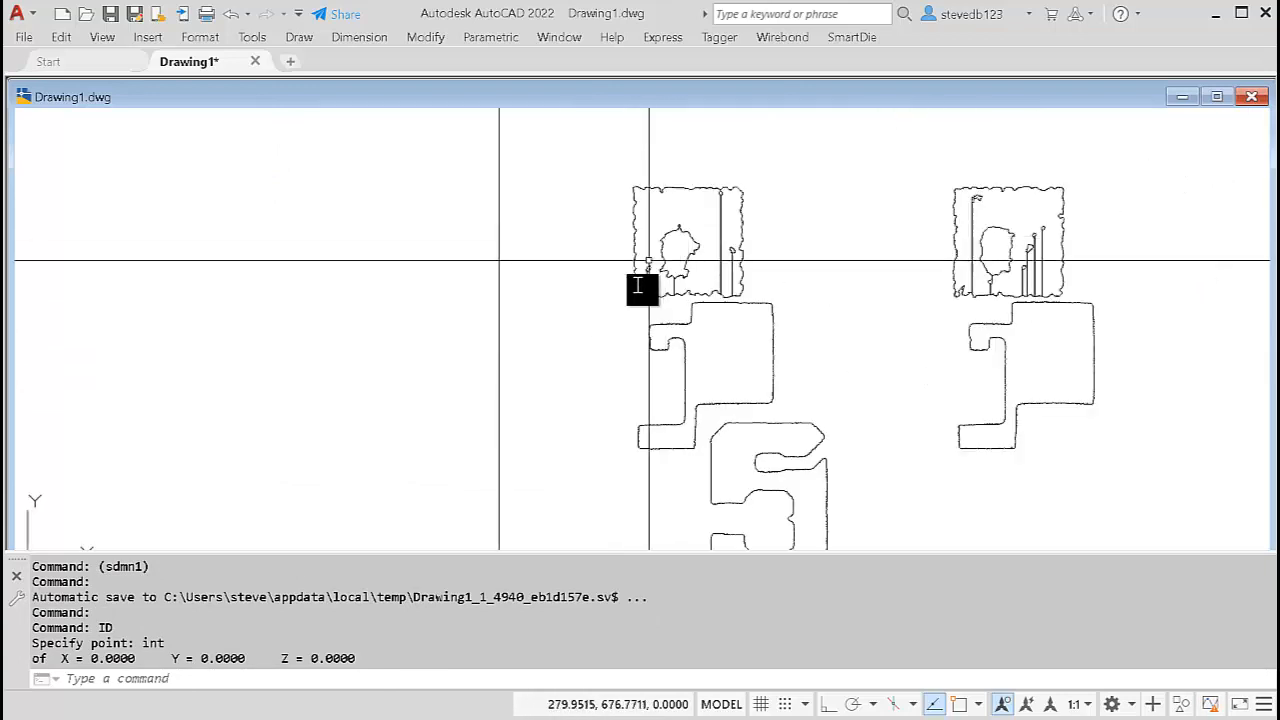
{"action": "scroll", "coordinate": [600, 430], "scroll_direction": "down", "scroll_amount": 3}
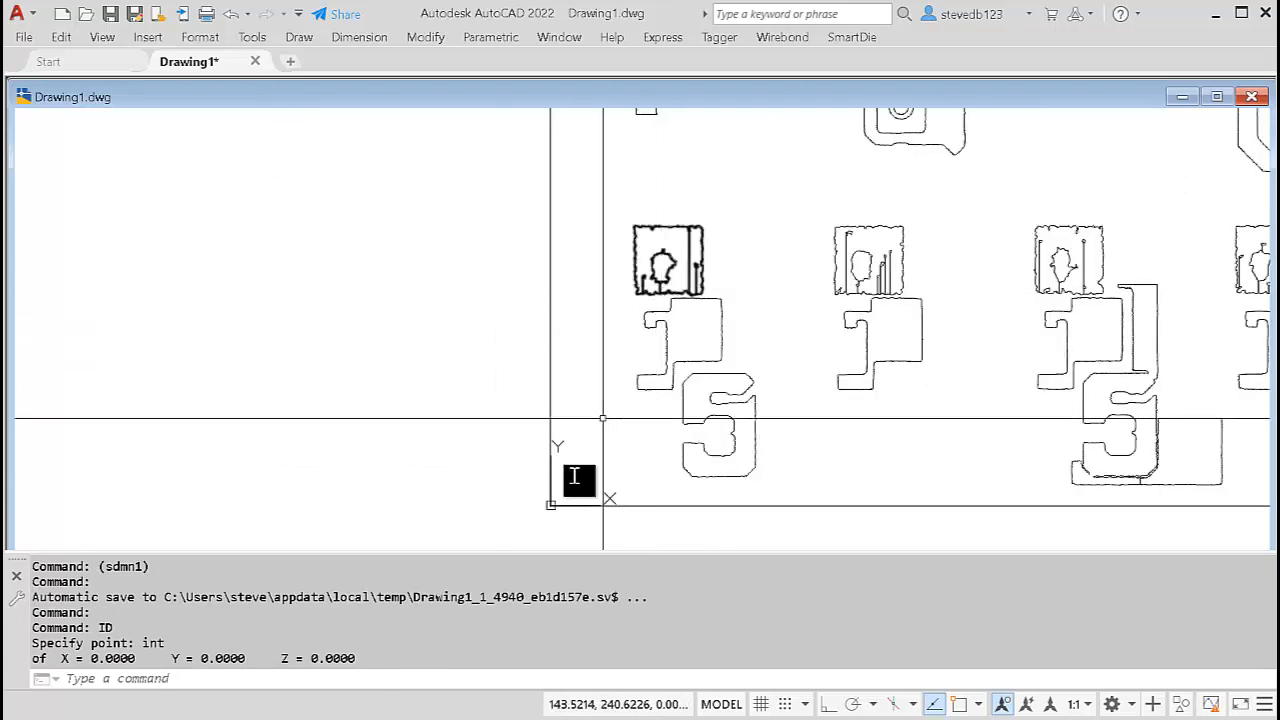
{"action": "scroll", "coordinate": [555, 507], "scroll_direction": "up", "scroll_amount": 1}
{"action": "scroll", "coordinate": [820, 366], "scroll_direction": "down", "scroll_amount": 5}
{"action": "scroll", "coordinate": [700, 322], "scroll_direction": "up", "scroll_amount": 2}
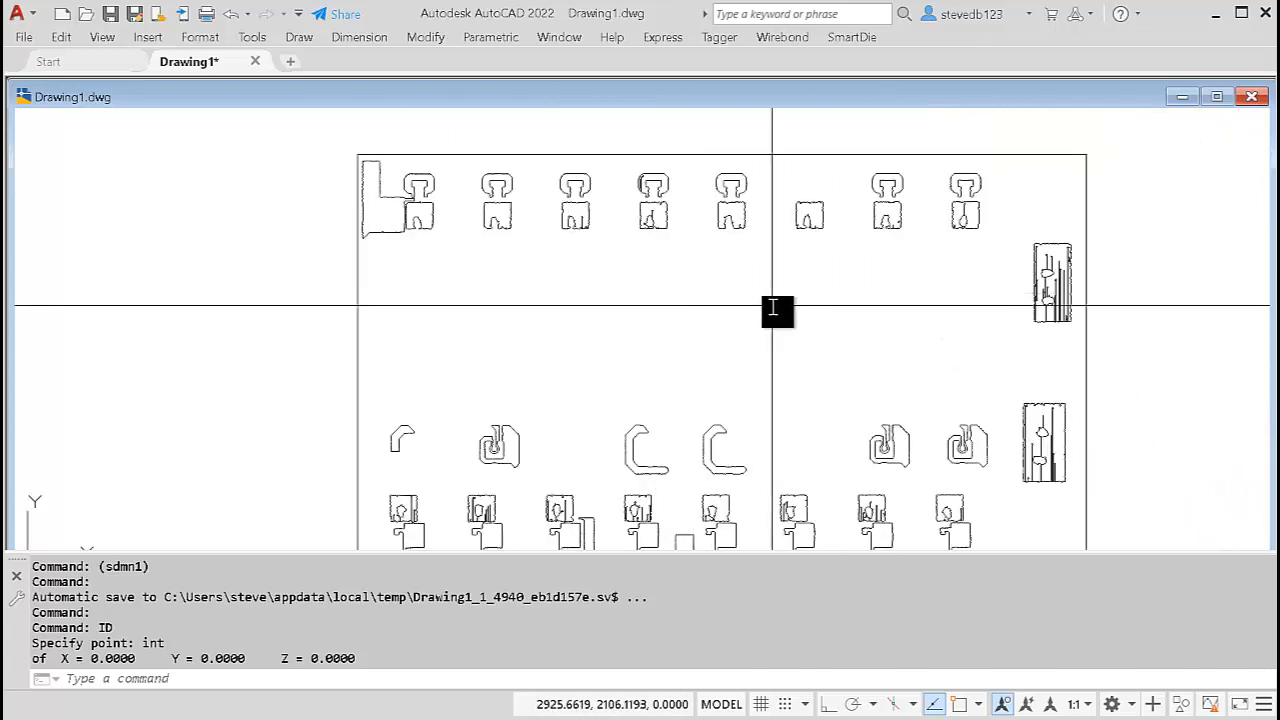
- Erase the non-pad shapes above the upper pad row, in the middle row and below the lower pad row using three crossing windows
{"action": "middle_click_drag", "start_coordinate": [774, 309], "coordinate": [620, 289]}
{"action": "type", "text": "erase"}
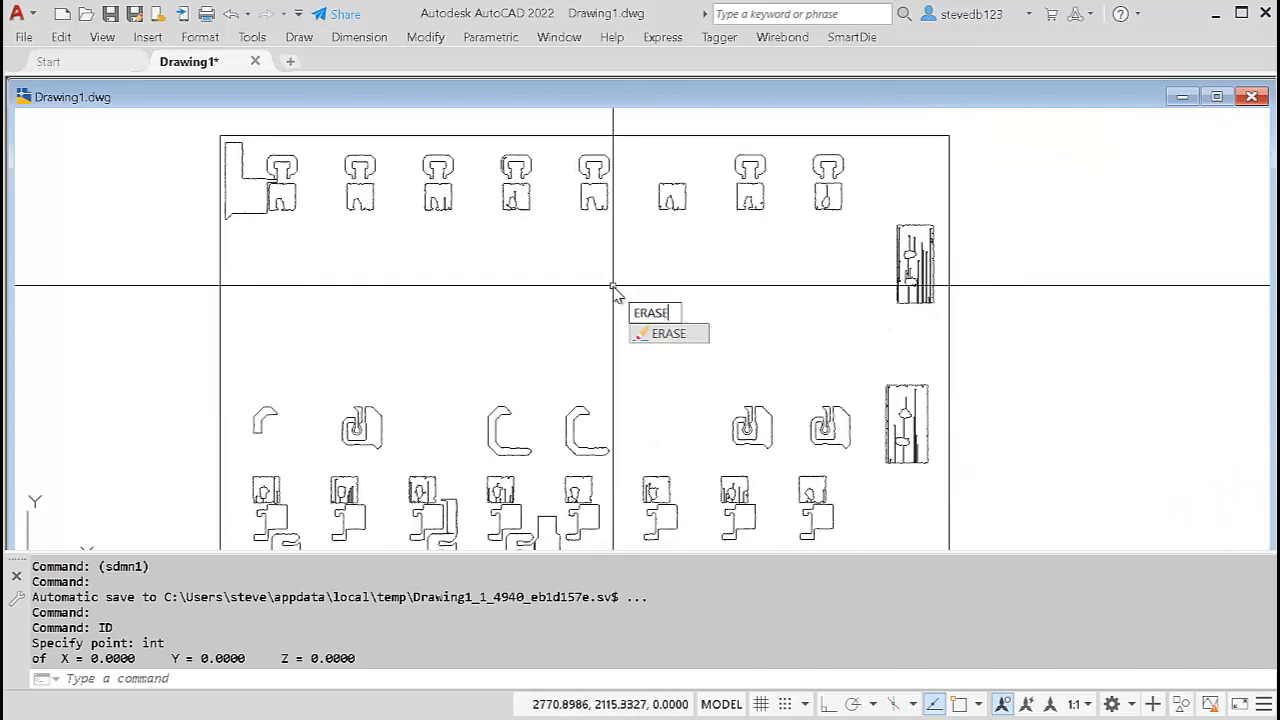
{"action": "key", "text": "Return"}
{"action": "type", "text": "c"}
{"action": "key", "text": "Return"}
{"action": "left_click", "coordinate": [240, 140]}
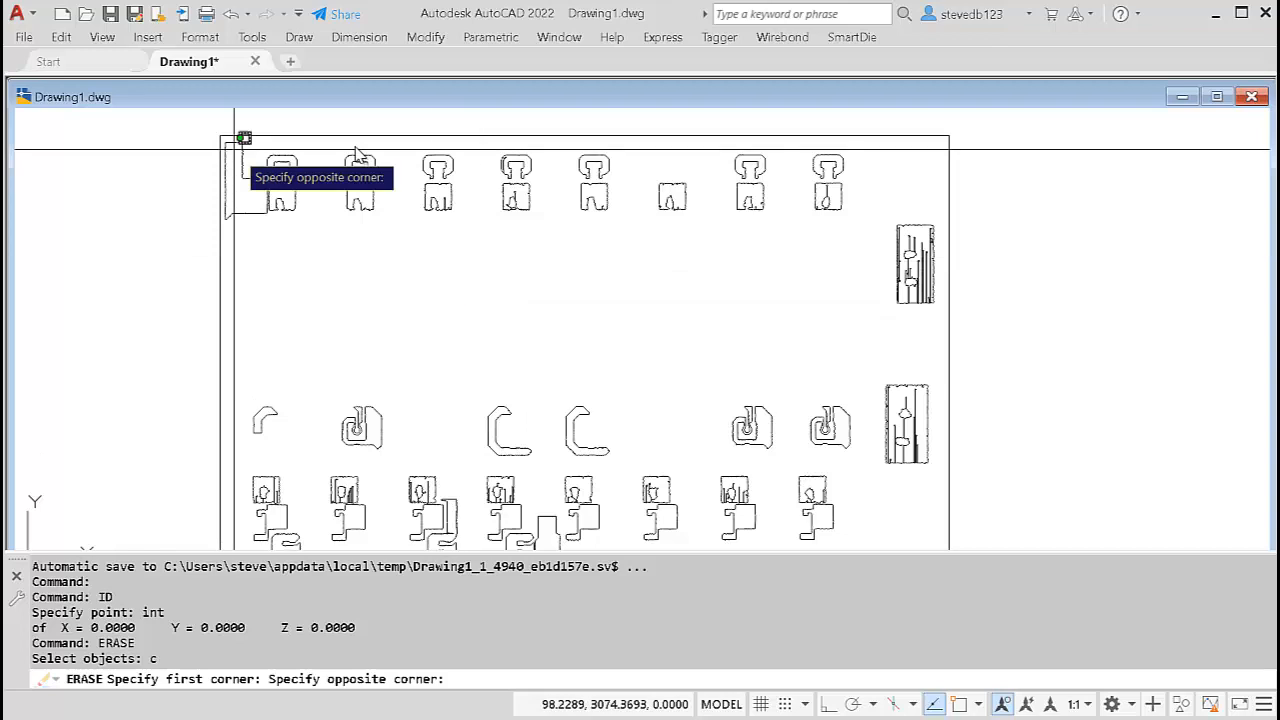
{"action": "left_click", "coordinate": [868, 155]}
{"action": "type", "text": "c"}
{"action": "key", "text": "Return"}
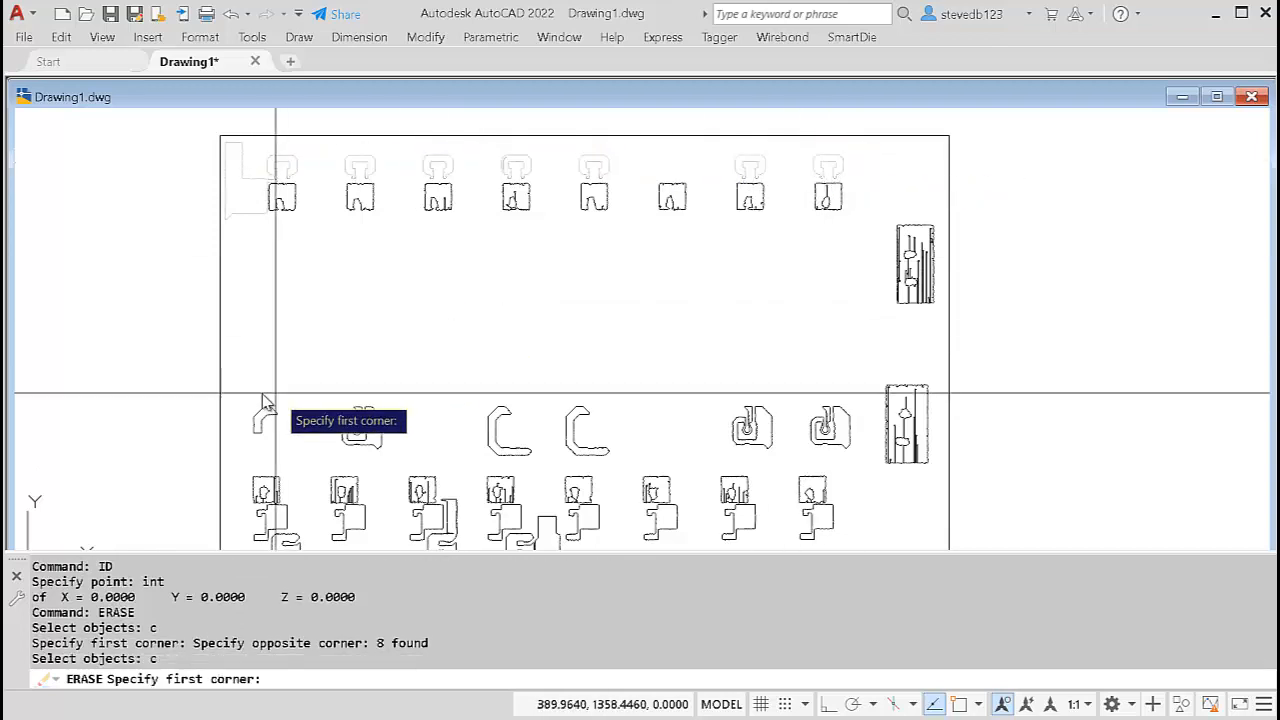
{"action": "left_click", "coordinate": [250, 394]}
{"action": "left_click", "coordinate": [856, 446]}
{"action": "type", "text": "c"}
{"action": "key", "text": "Return"}
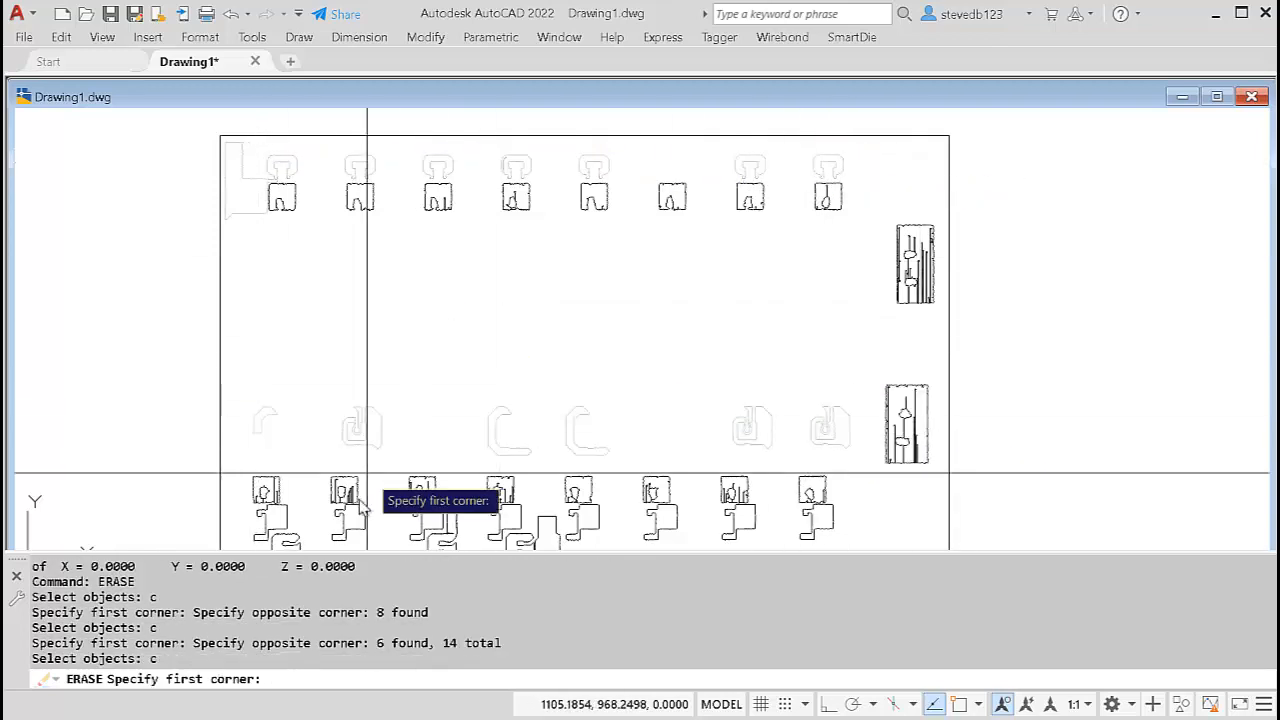
{"action": "middle_click_drag", "start_coordinate": [414, 456], "coordinate": [417, 256]}
{"action": "left_click", "coordinate": [264, 322]}
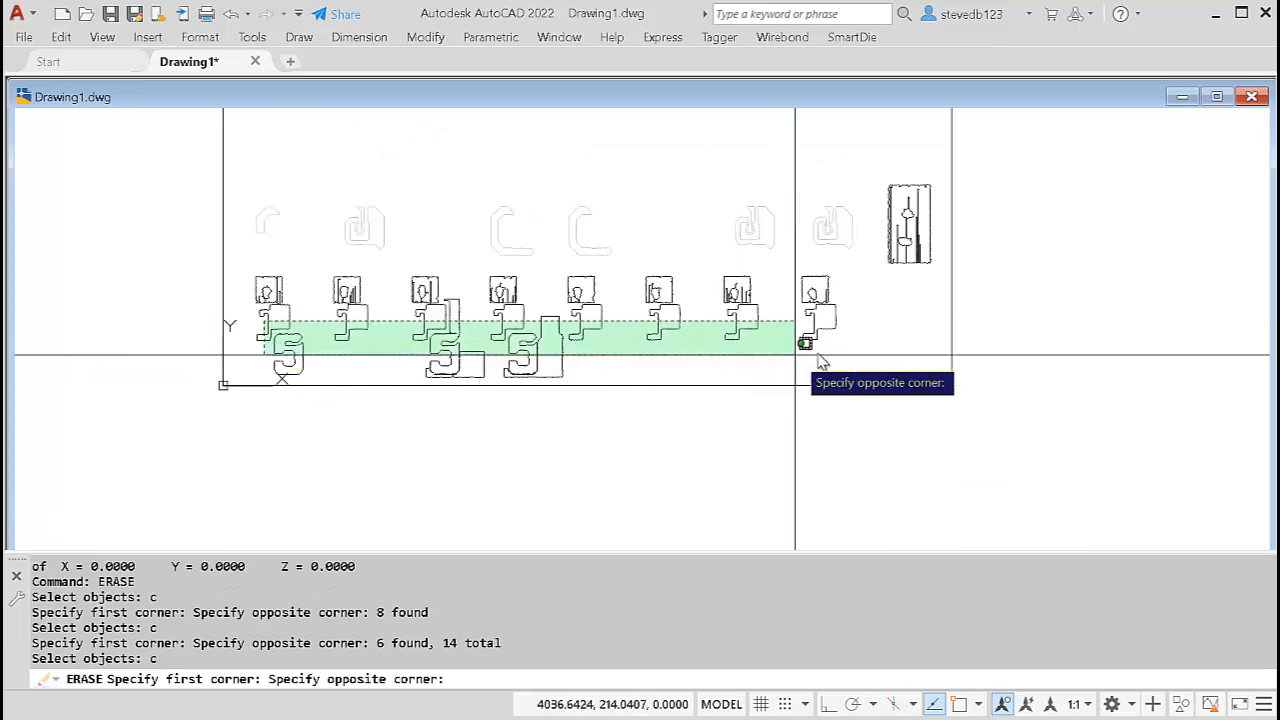
{"action": "left_click", "coordinate": [847, 362]}
{"action": "scroll", "coordinate": [380, 215], "scroll_direction": "down", "scroll_amount": 2}
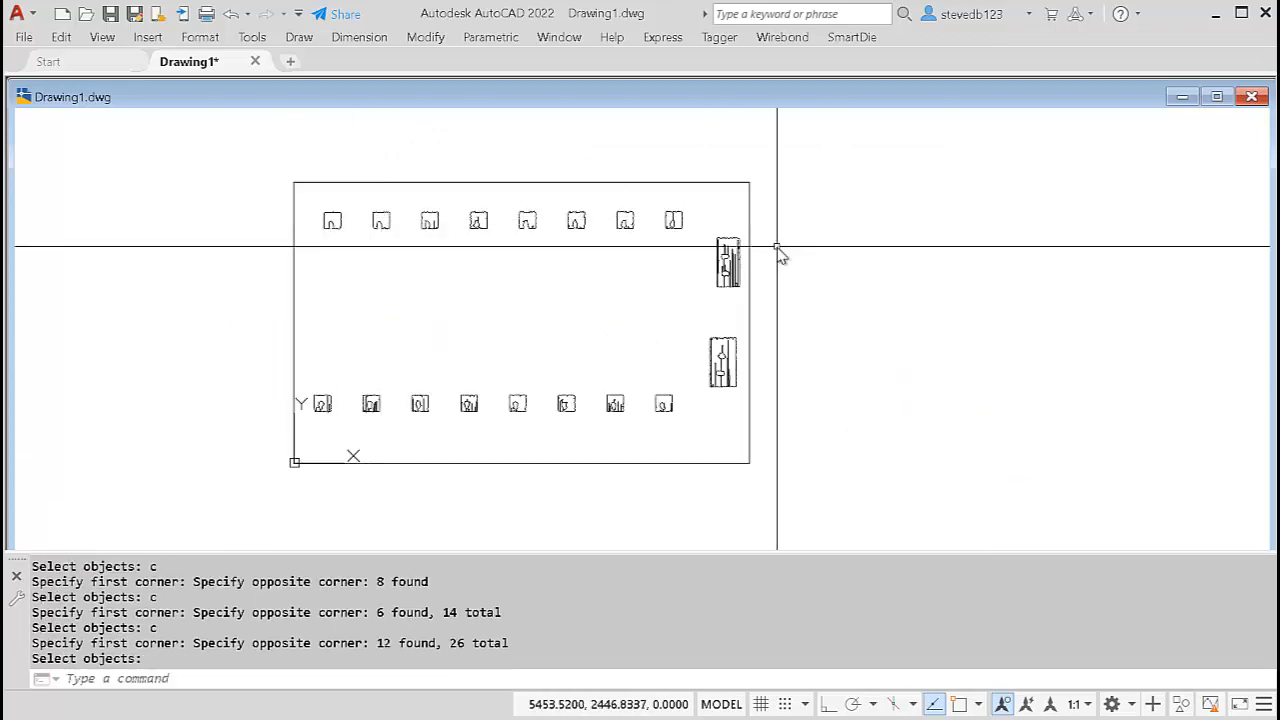
- Start SmartDie's Pad Clean and run sizing and review on the marked die pads with the 0 [Unionize] entry
{"action": "left_click", "coordinate": [855, 37]}
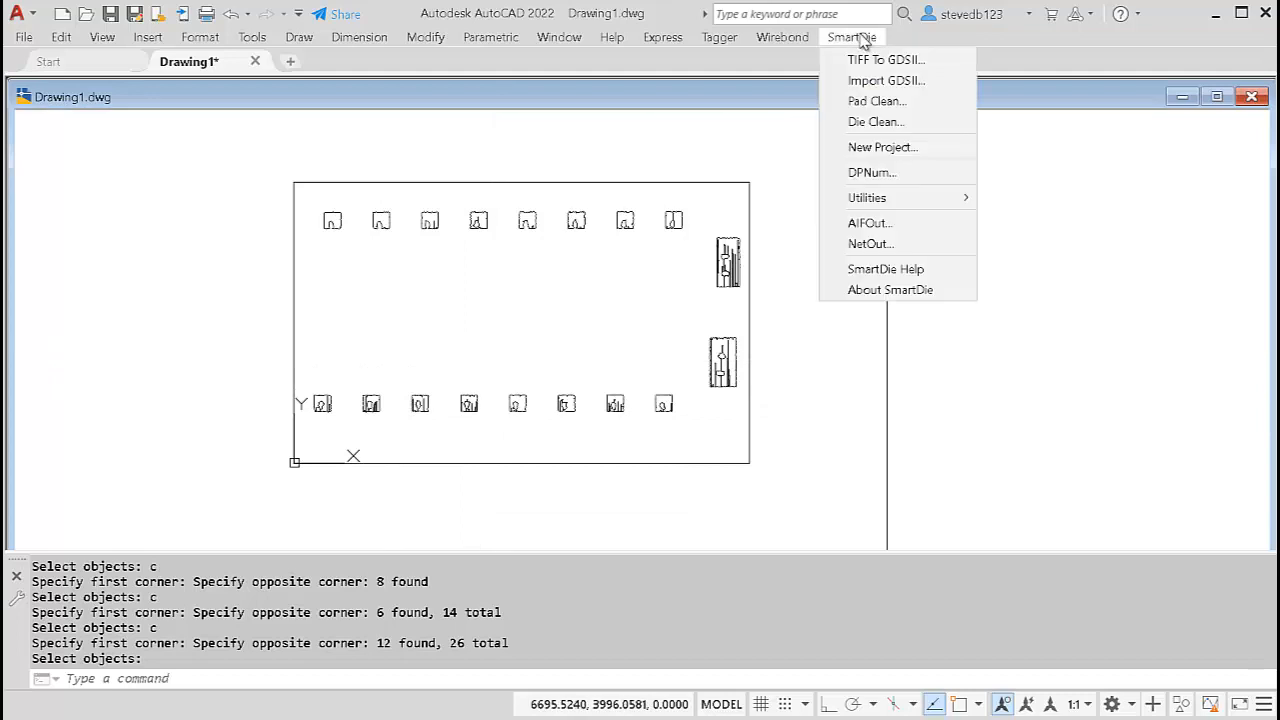
{"action": "left_click", "coordinate": [870, 102]}
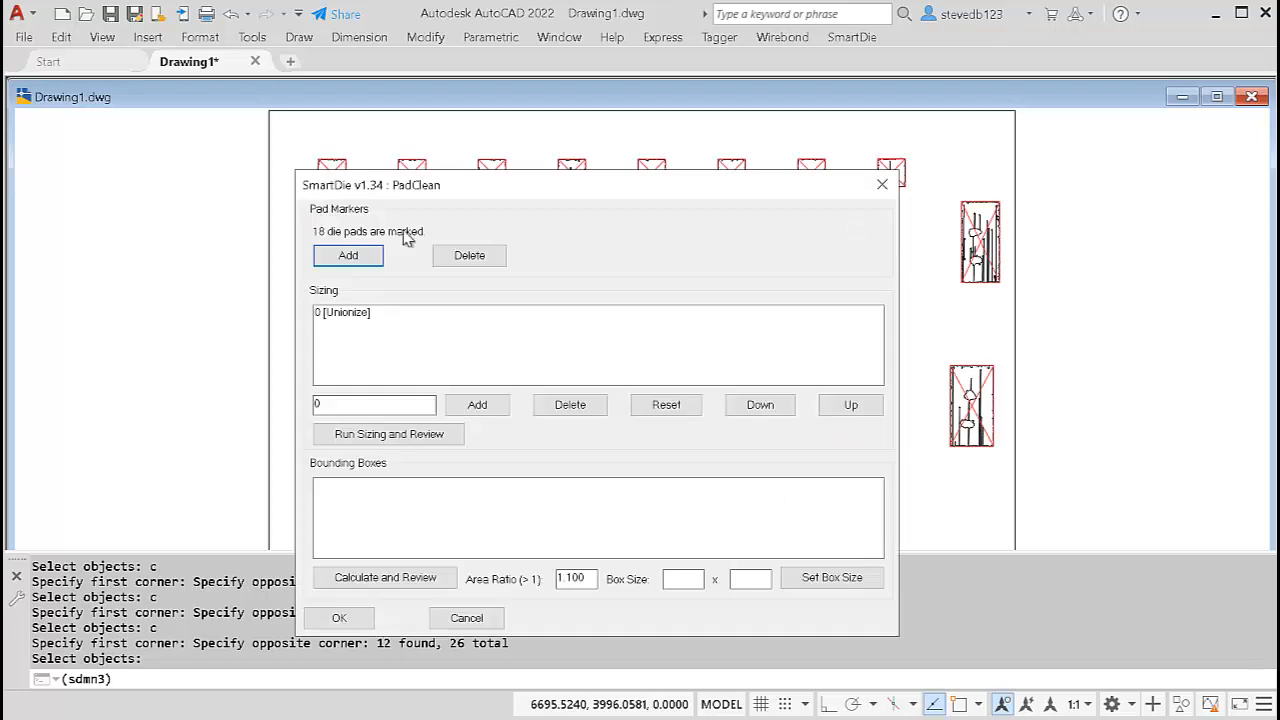
{"action": "mouse_move", "coordinate": [455, 192]}
{"action": "left_mouse_down"}
{"action": "mouse_move", "coordinate": [1074, 234]}
{"action": "mouse_move", "coordinate": [1257, 200]}
{"action": "mouse_move", "coordinate": [698, 140]}
{"action": "left_mouse_up"}
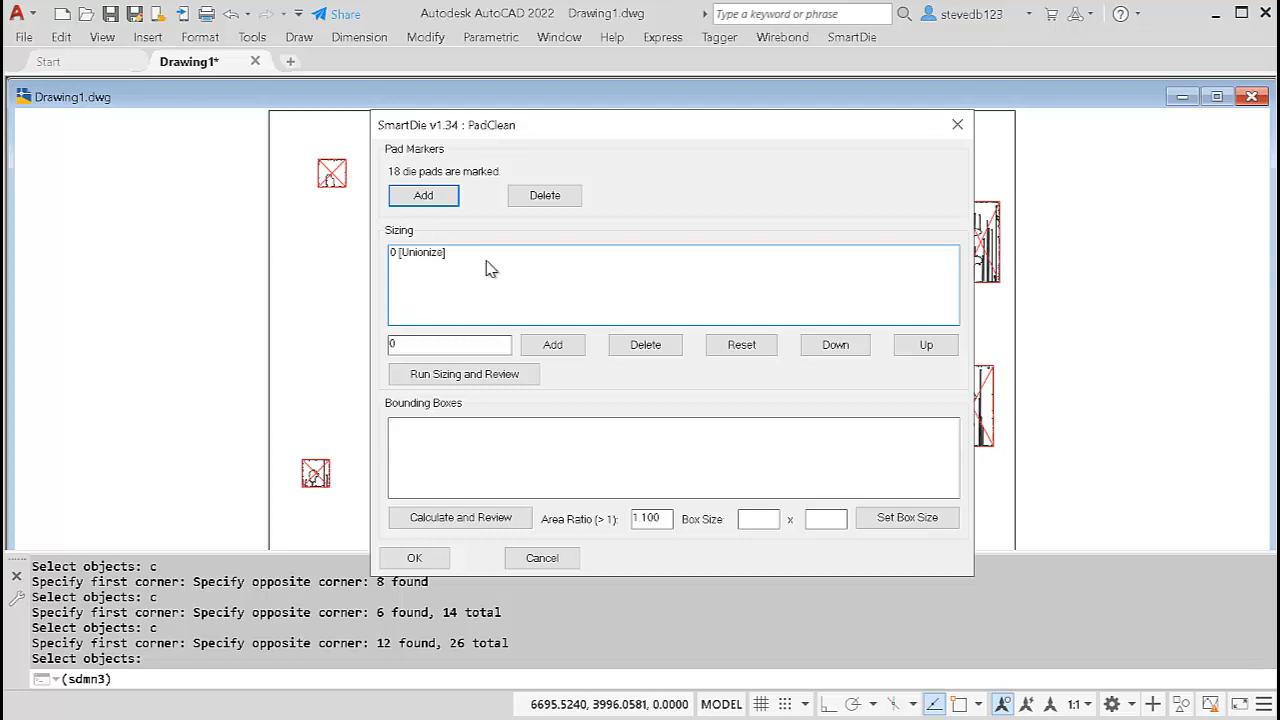
{"action": "left_click", "coordinate": [478, 386]}
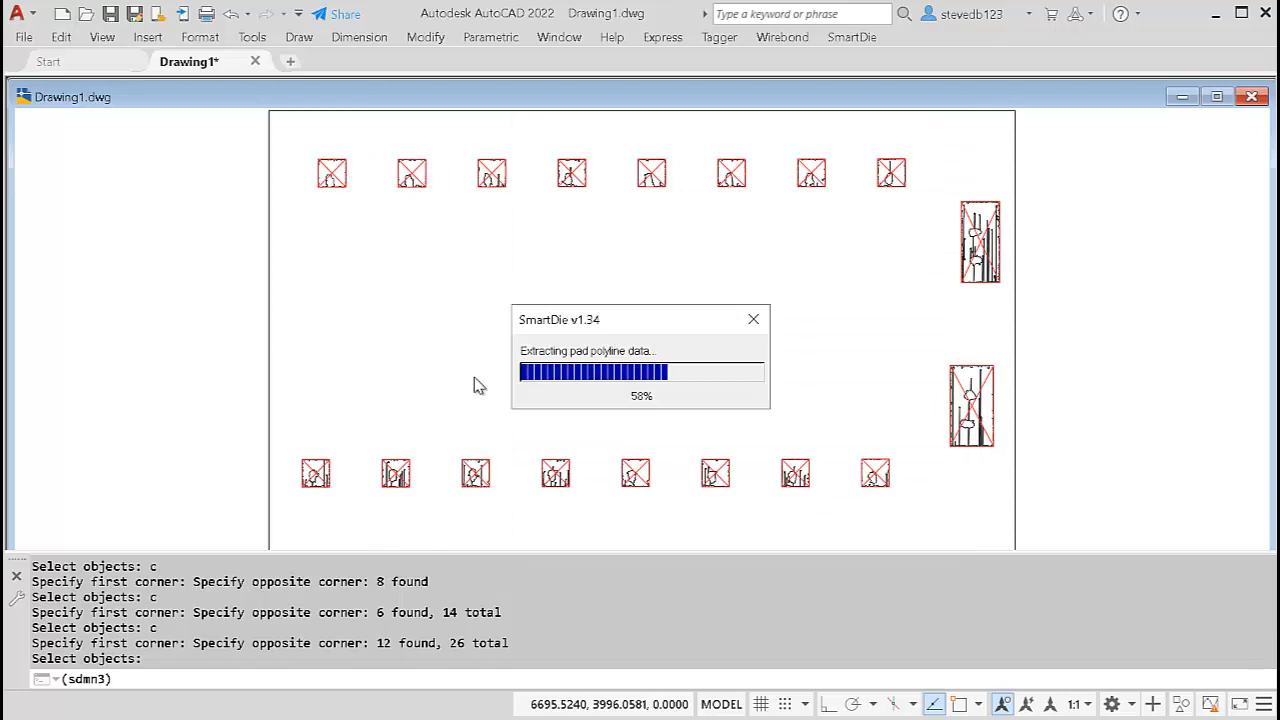
- Finish the pad sizing review and calculate and review the pad bounding boxes with an area ratio of 1.100
{"action": "left_click", "coordinate": [655, 333]}
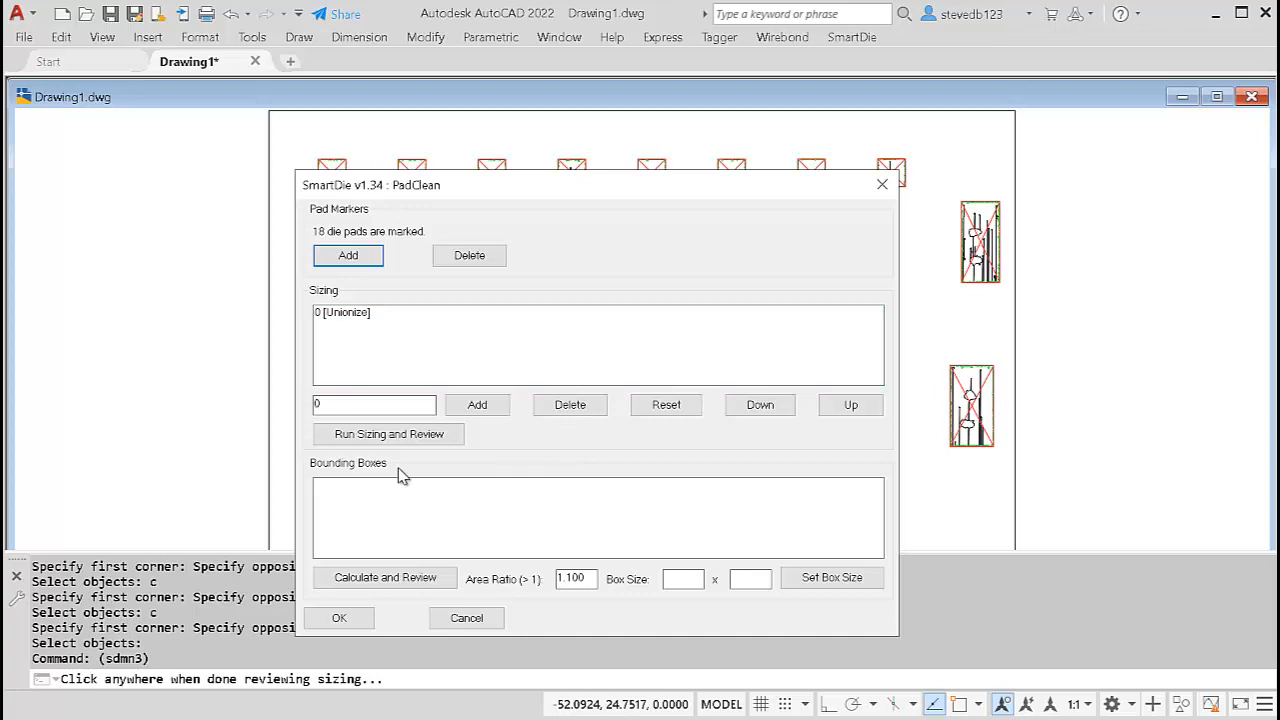
{"action": "left_click", "coordinate": [383, 577]}
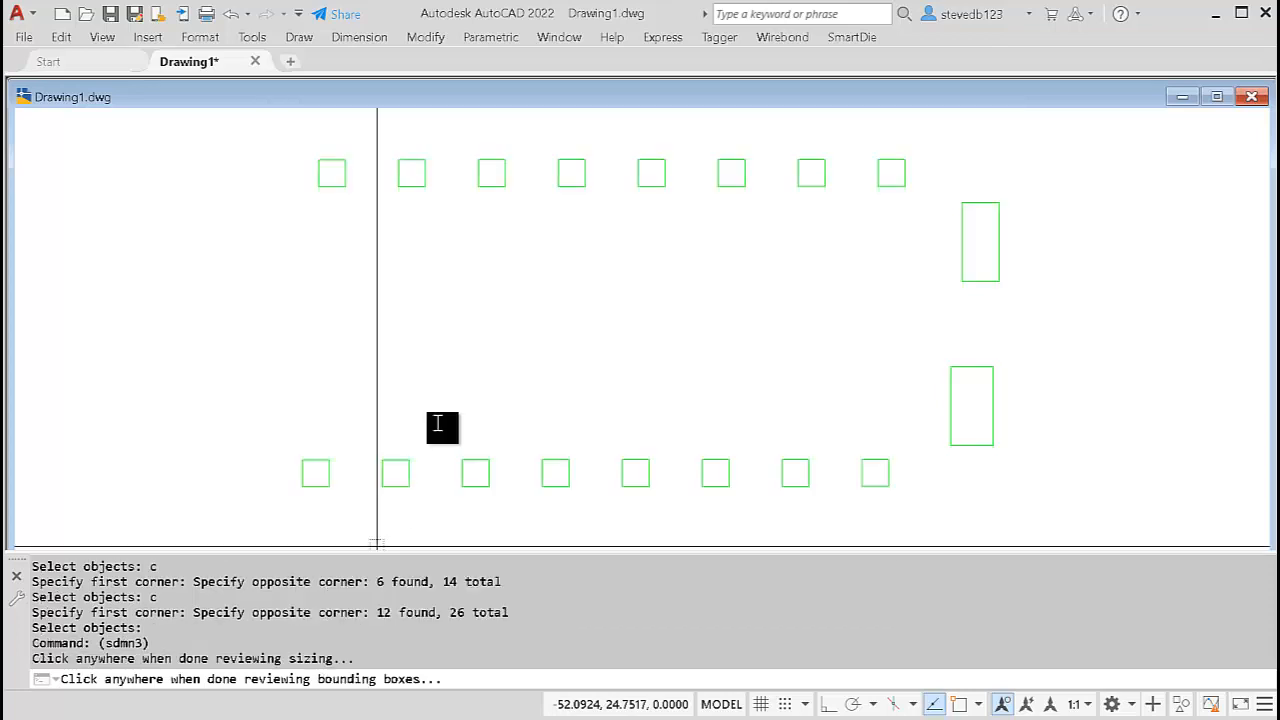
{"action": "left_click", "coordinate": [610, 385]}
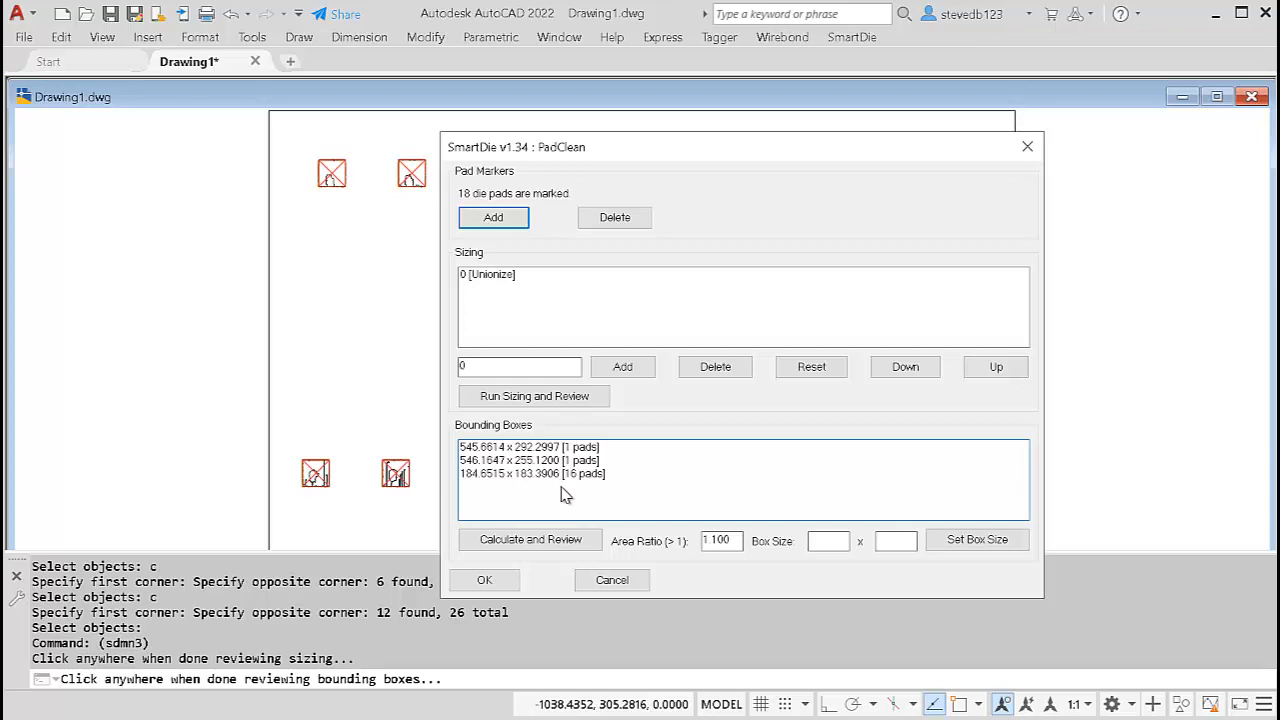
- Set the bounding box of the 16 small pads to 184.5 x 184.5, review it and complete Pad Clean
{"action": "left_click", "coordinate": [535, 507]}
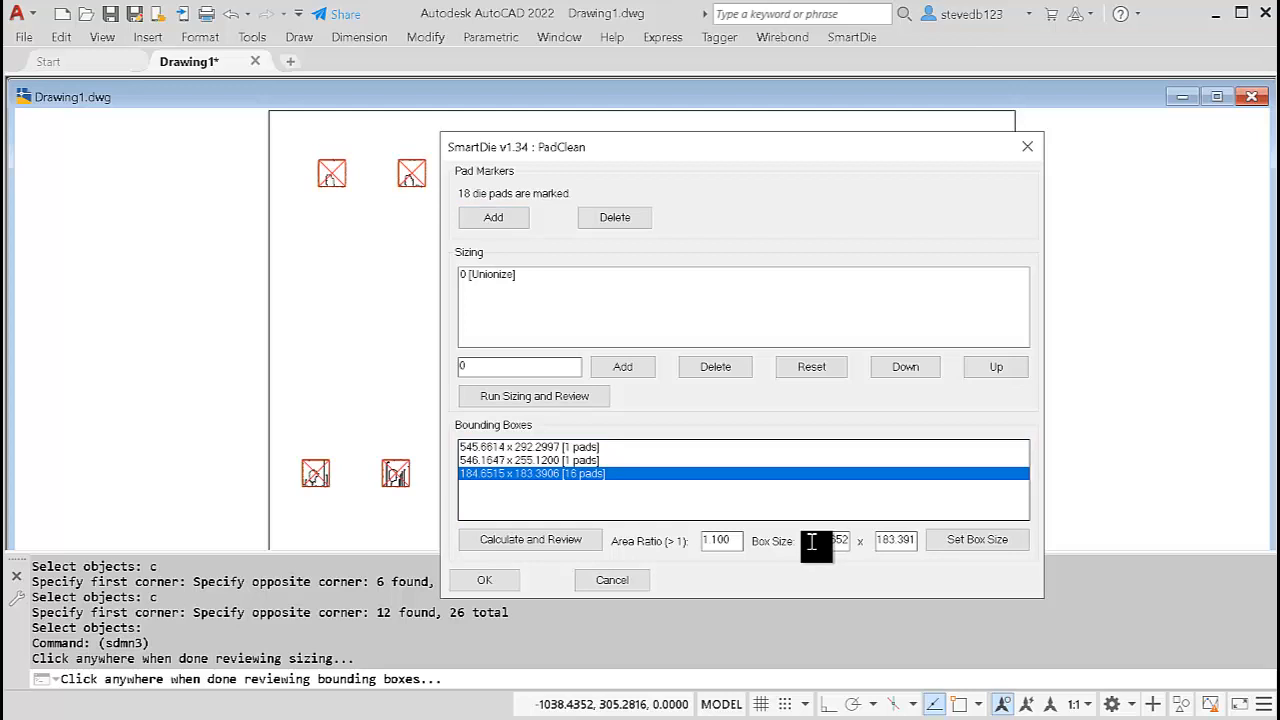
{"action": "left_click_drag", "start_coordinate": [811, 540], "coordinate": [869, 542]}
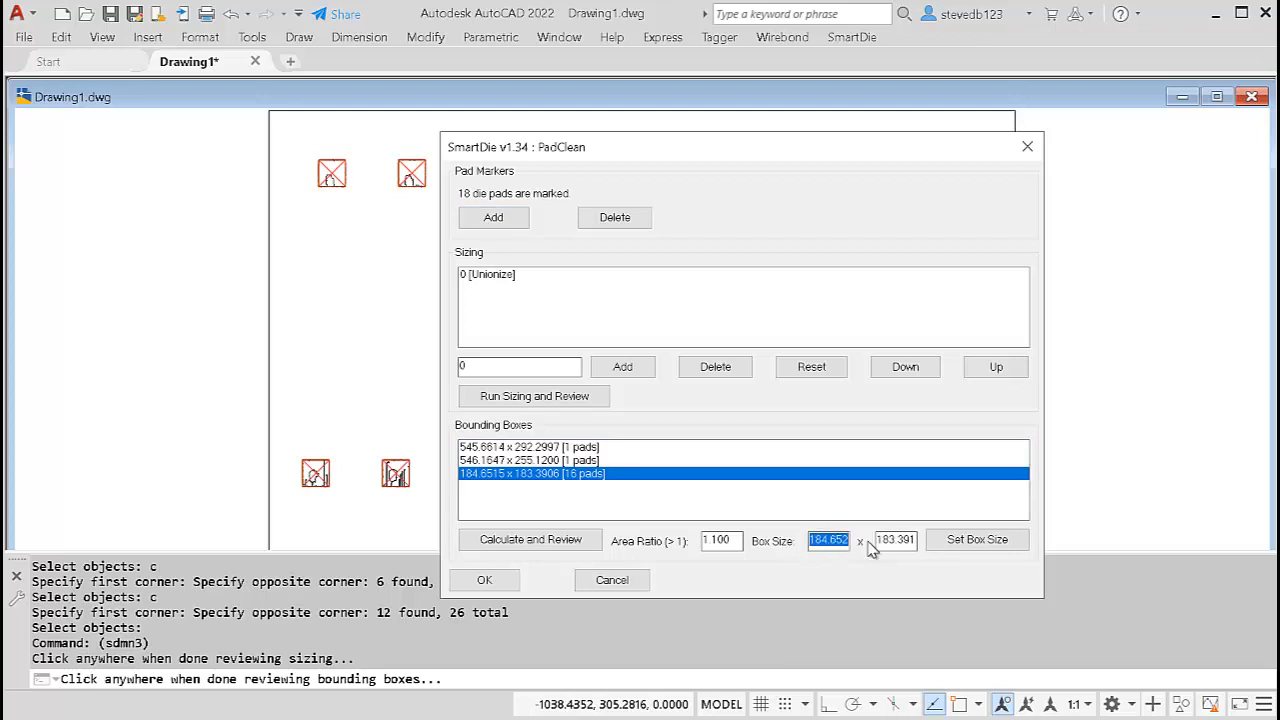
{"action": "type", "text": "184.5"}
{"action": "key", "text": "Tab"}
{"action": "type", "text": "1"}
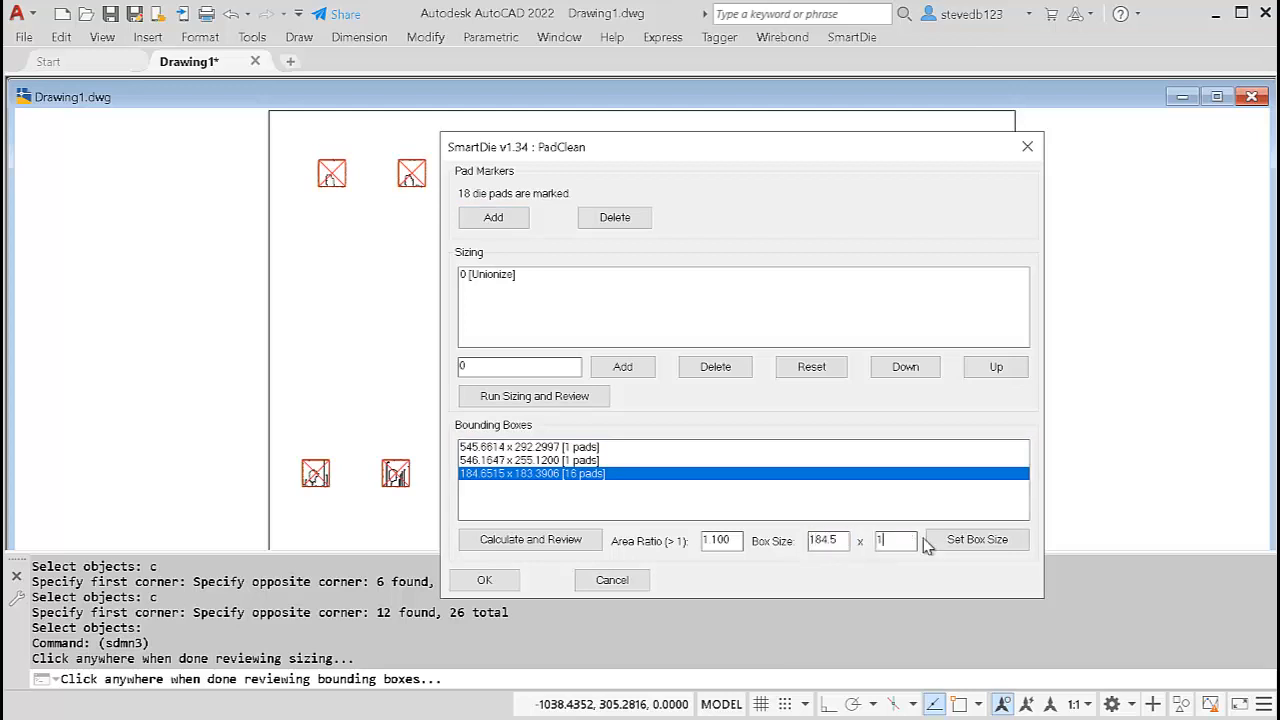
{"action": "left_click", "coordinate": [960, 540]}
{"action": "left_click", "coordinate": [898, 414]}
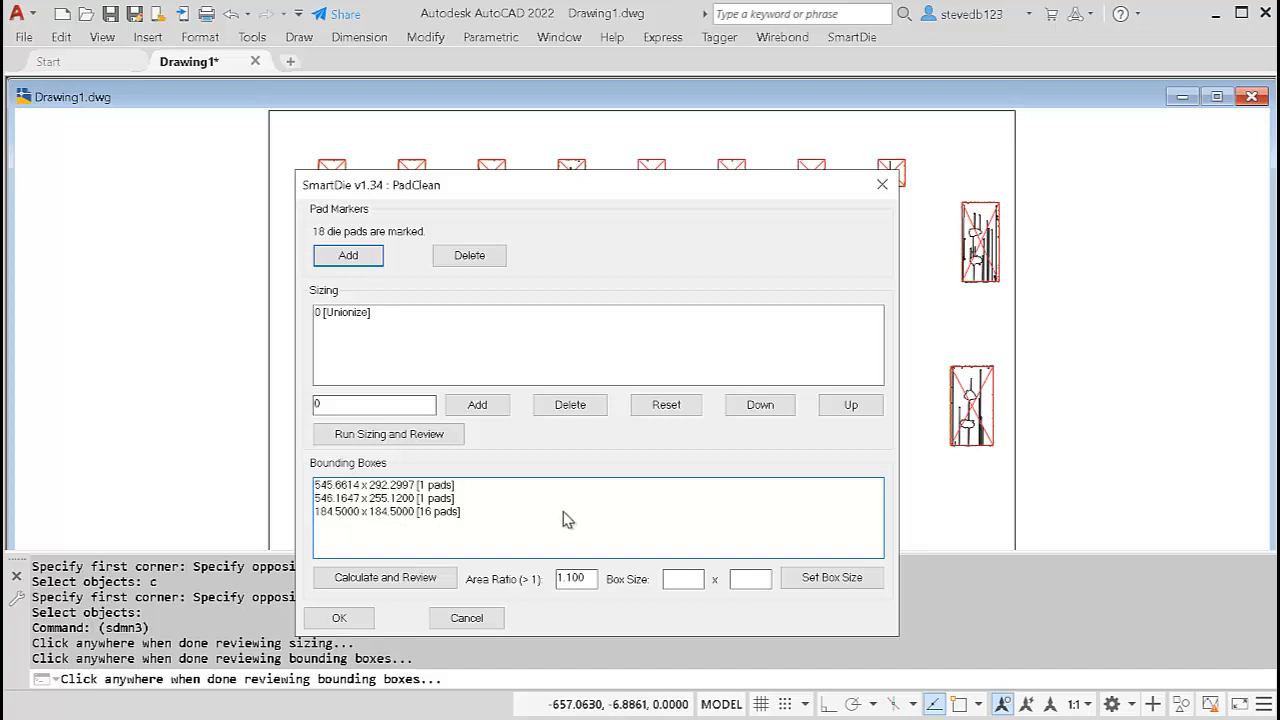
{"action": "left_click", "coordinate": [339, 618]}
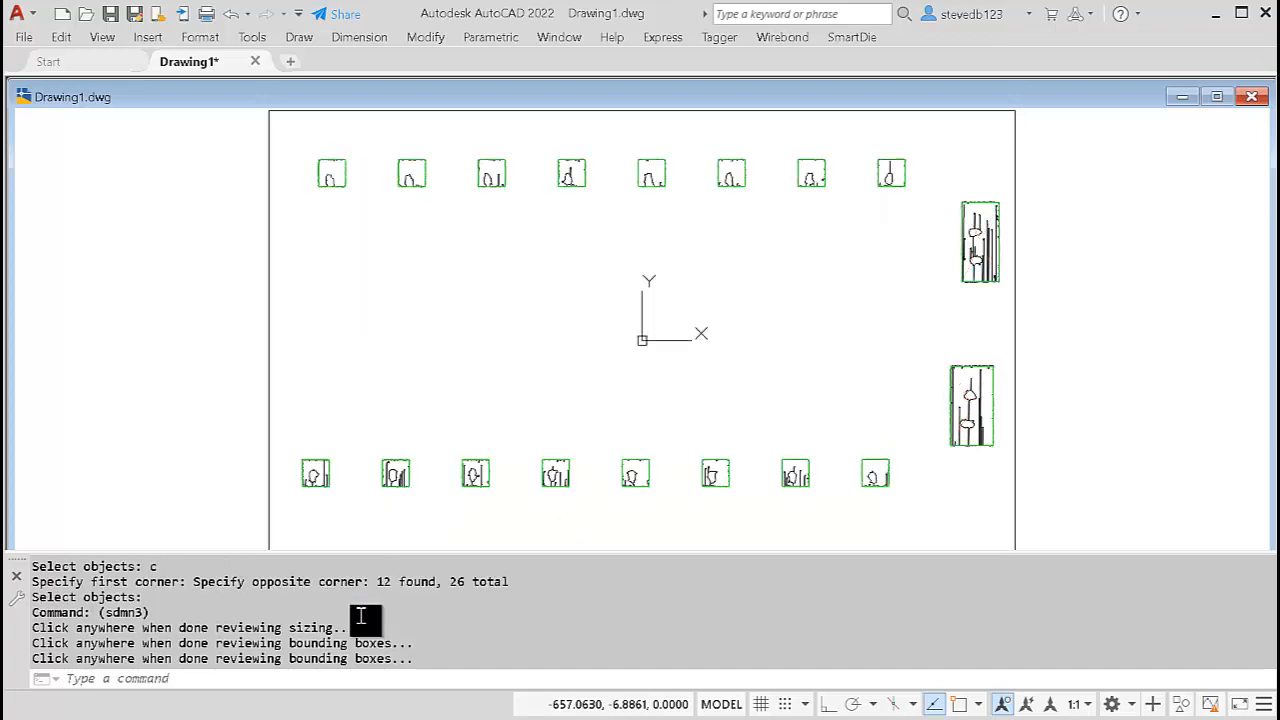
- Compare the clean pad boxes with the traced pad outlines and turn off layer 0 to leave only the clean boxes
{"action": "scroll", "coordinate": [333, 180], "scroll_direction": "up", "scroll_amount": 10}
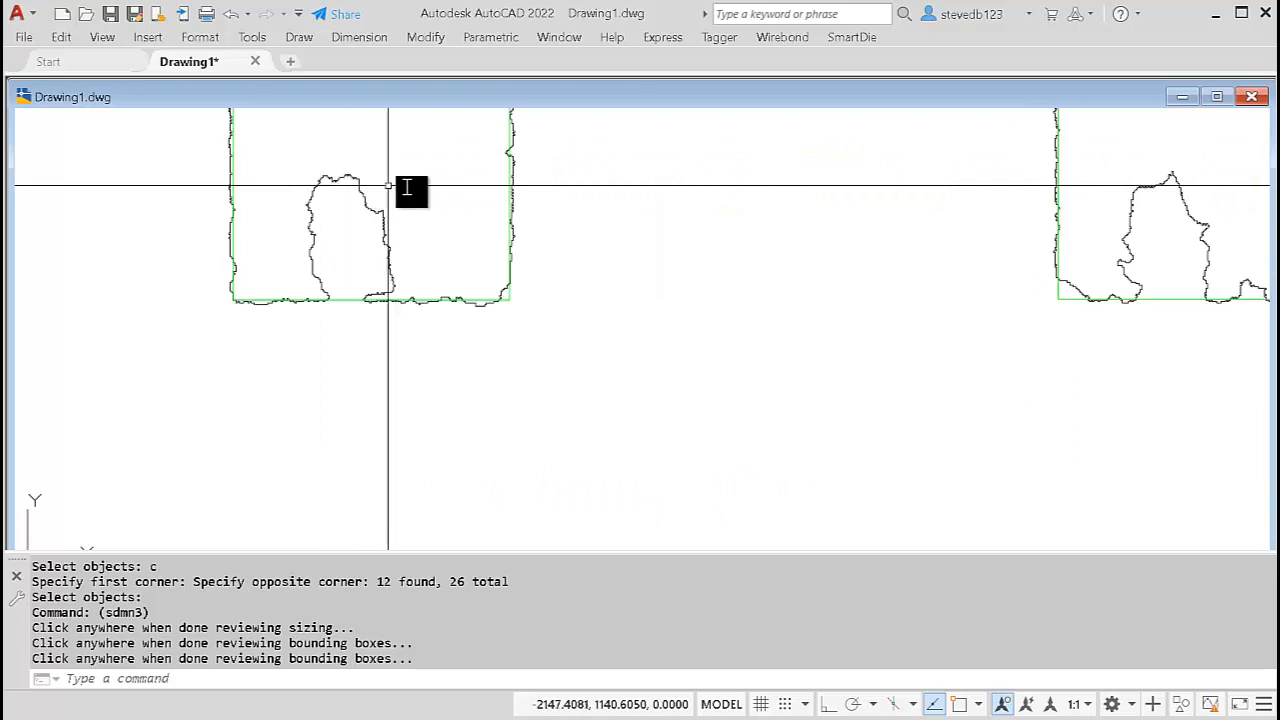
{"action": "scroll", "coordinate": [510, 171], "scroll_direction": "down", "scroll_amount": 1}
{"action": "left_click", "coordinate": [510, 171]}
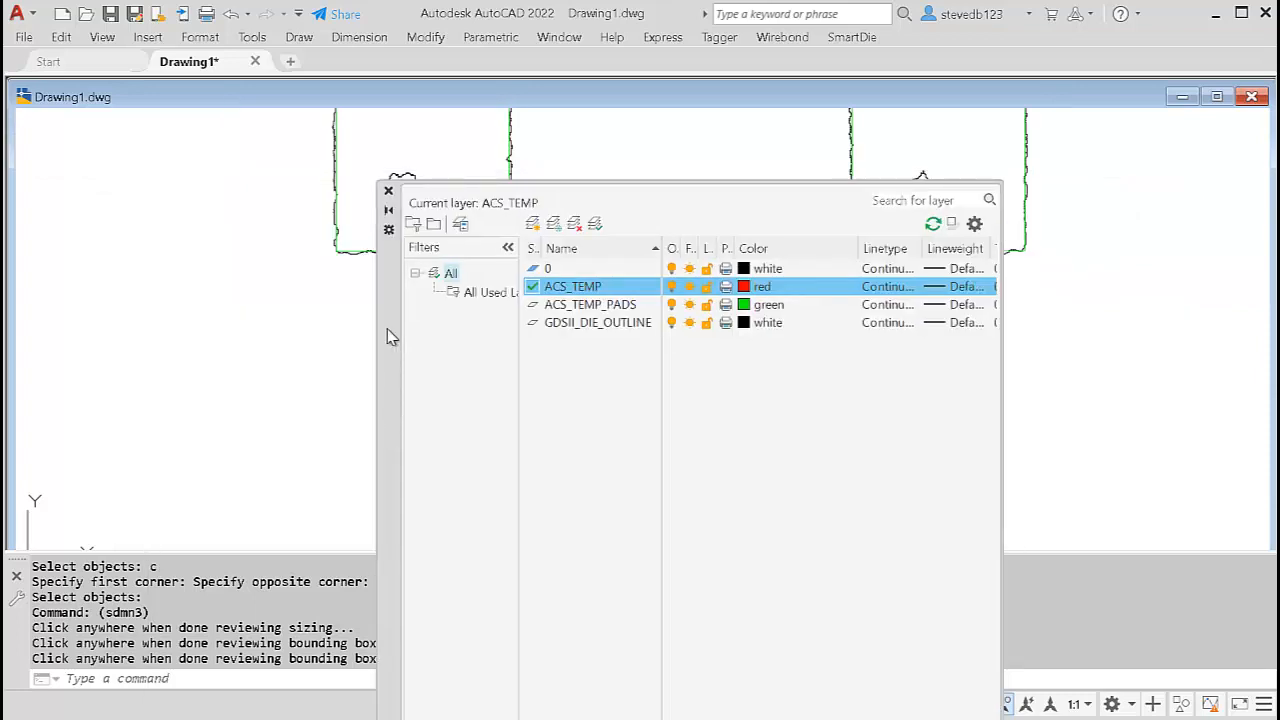
{"action": "left_click", "coordinate": [671, 268]}
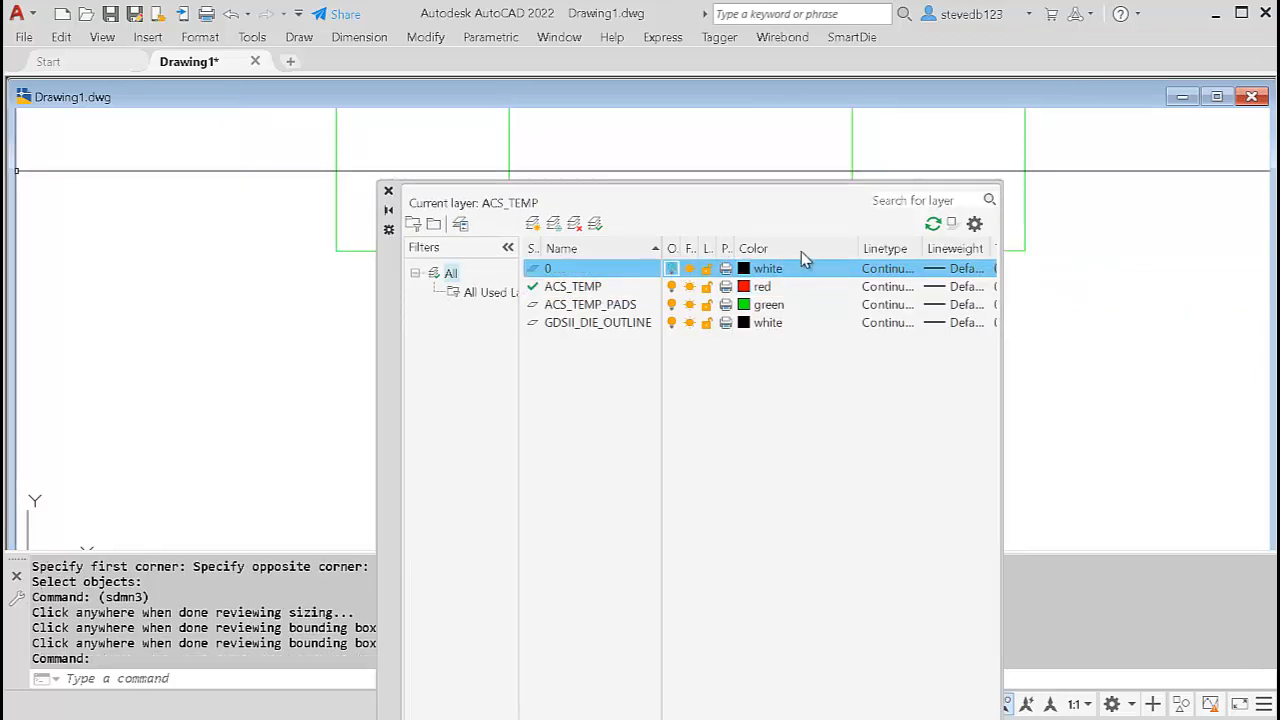
{"action": "left_click", "coordinate": [388, 190]}
{"action": "scroll", "coordinate": [600, 371], "scroll_direction": "down", "scroll_amount": 5}
{"action": "scroll", "coordinate": [658, 399], "scroll_direction": "down", "scroll_amount": 6}
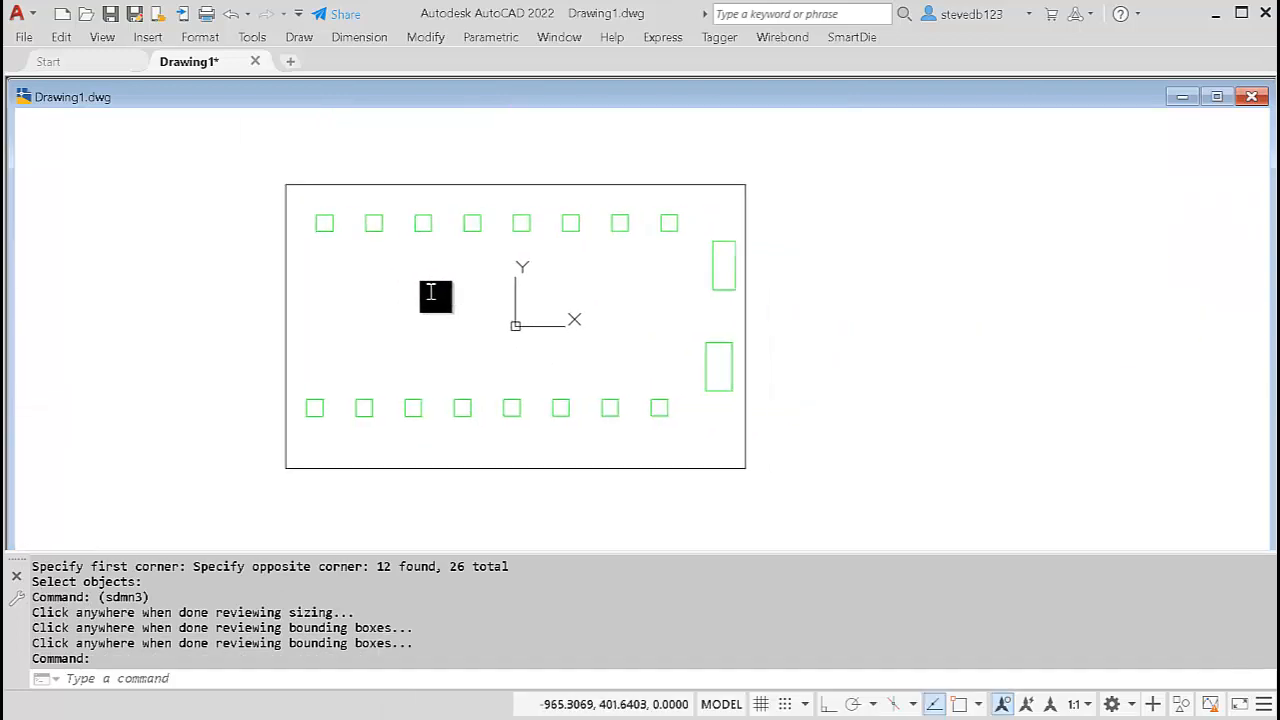
- Run SmartDie's Die Clean with die name RE2691 and pad numbers and net names both set to <AUTO (CW)>
{"action": "left_click", "coordinate": [852, 38]}
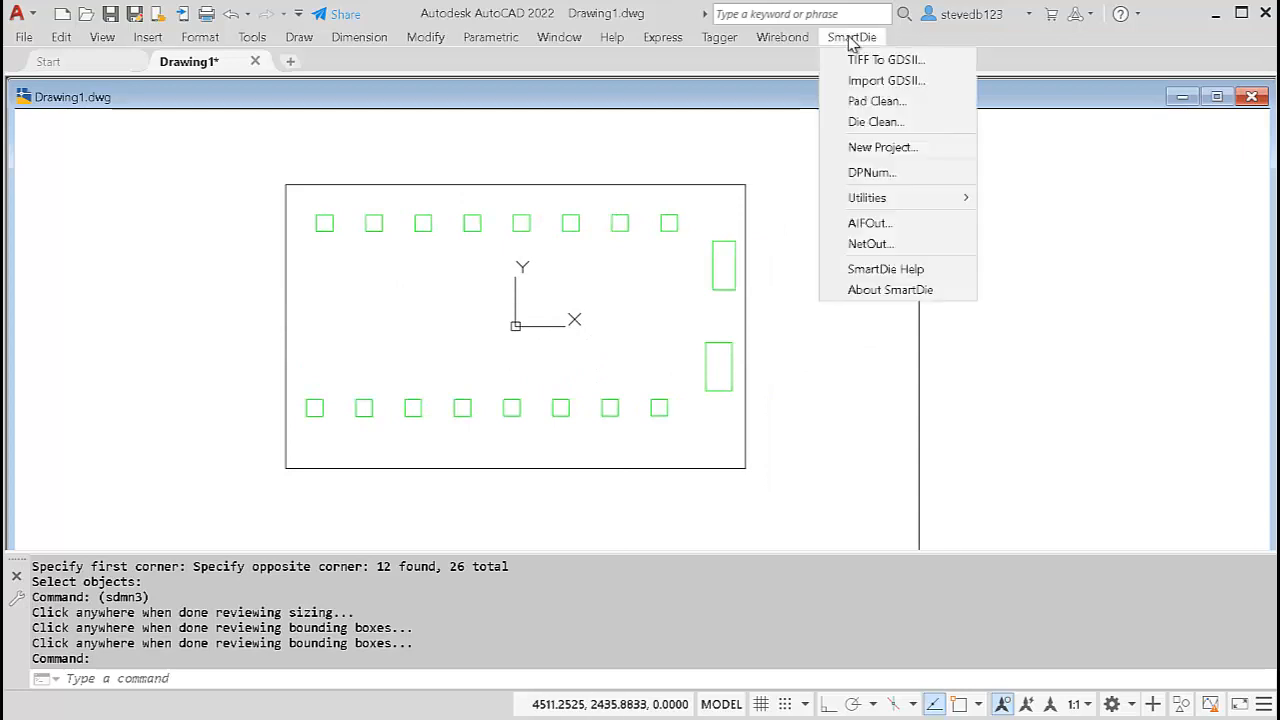
{"action": "left_click", "coordinate": [876, 122]}
{"action": "left_click_drag", "start_coordinate": [729, 84], "coordinate": [654, 84]}
{"action": "left_click", "coordinate": [757, 86]}
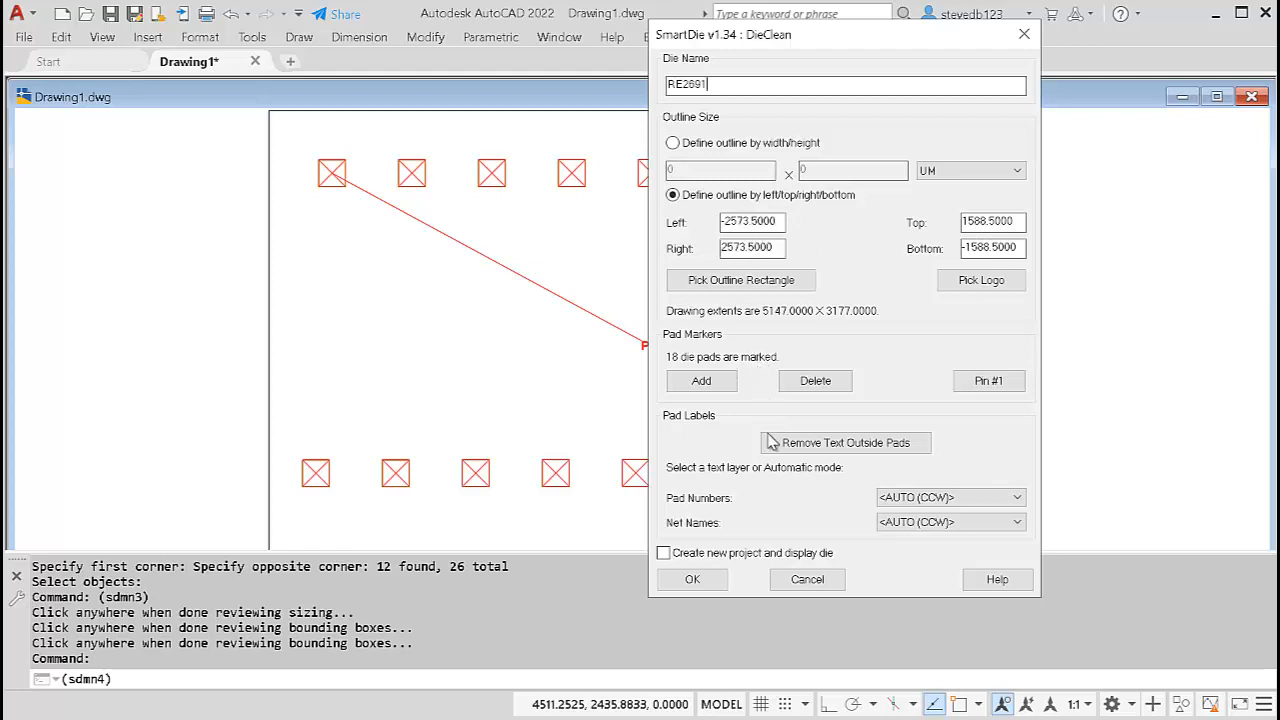
{"action": "left_click", "coordinate": [926, 505]}
{"action": "left_click", "coordinate": [945, 535]}
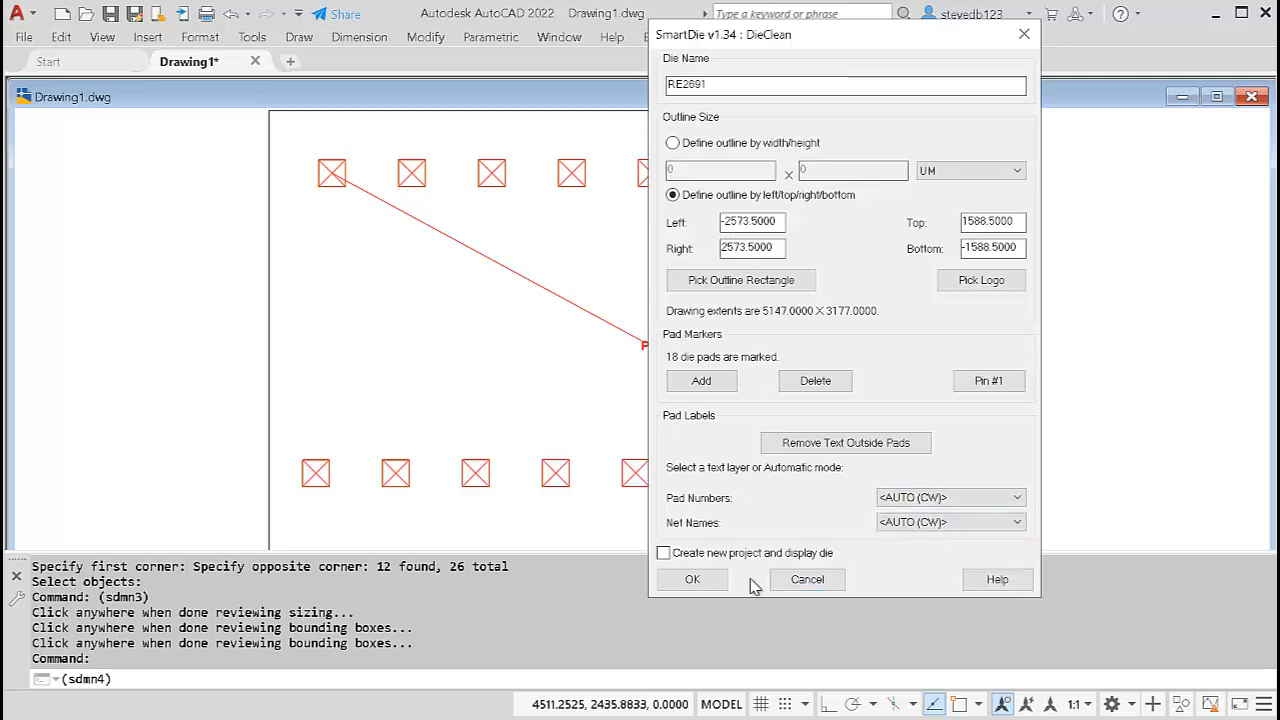
{"action": "left_click", "coordinate": [720, 582]}
{"action": "left_click_drag", "start_coordinate": [656, 316], "coordinate": [663, 213]}
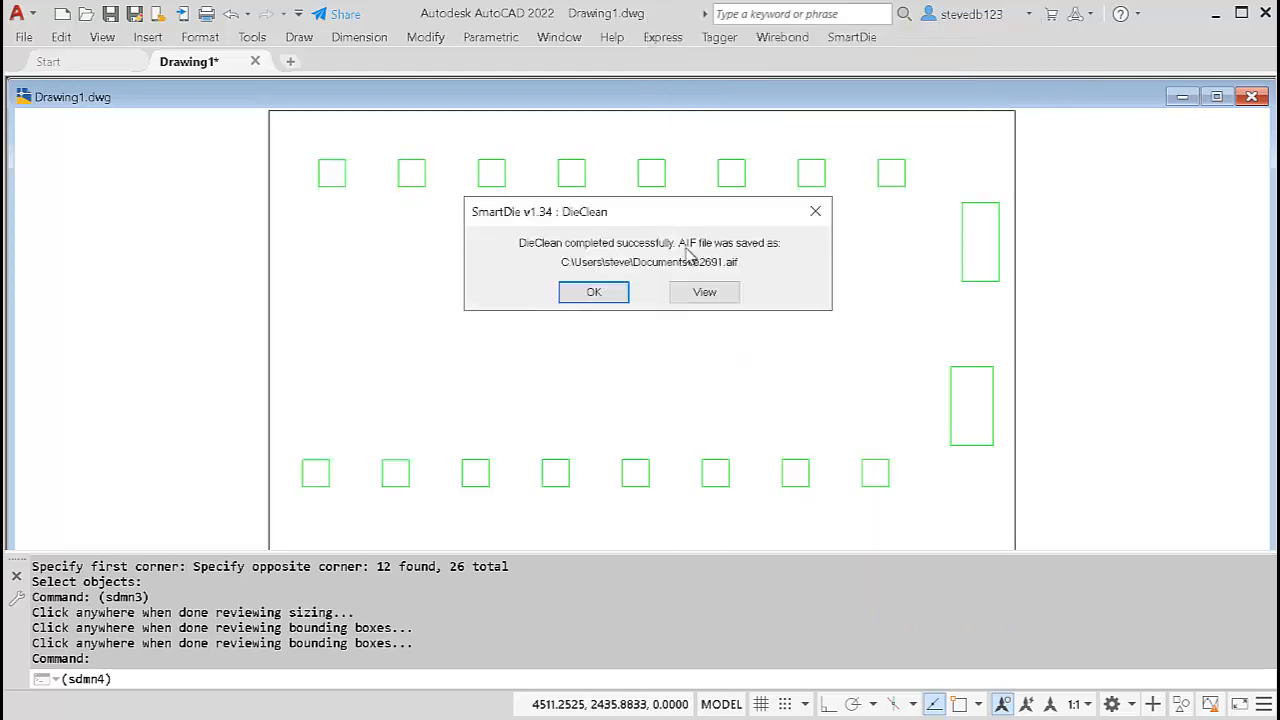
- View the saved AIF file and examine its units, die name, size and centre, pad definitions and netlist
{"action": "left_click", "coordinate": [690, 294]}
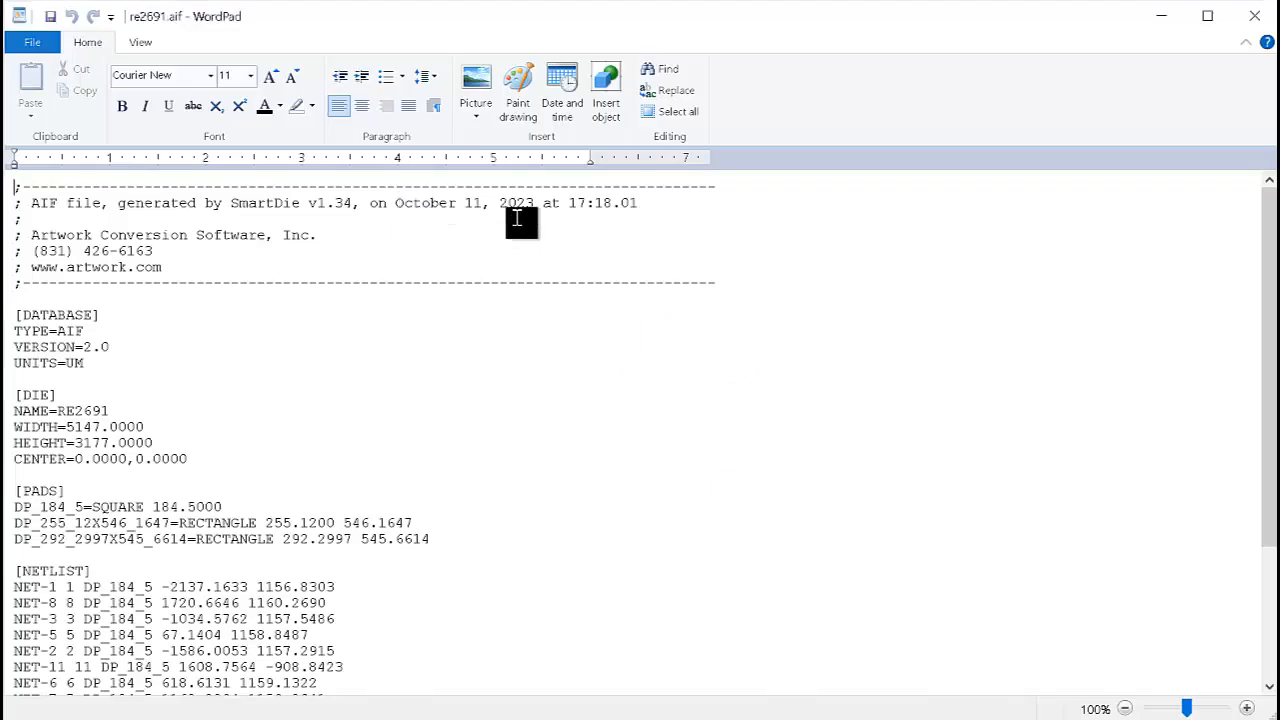
{"action": "left_click_drag", "start_coordinate": [86, 366], "coordinate": [26, 360]}
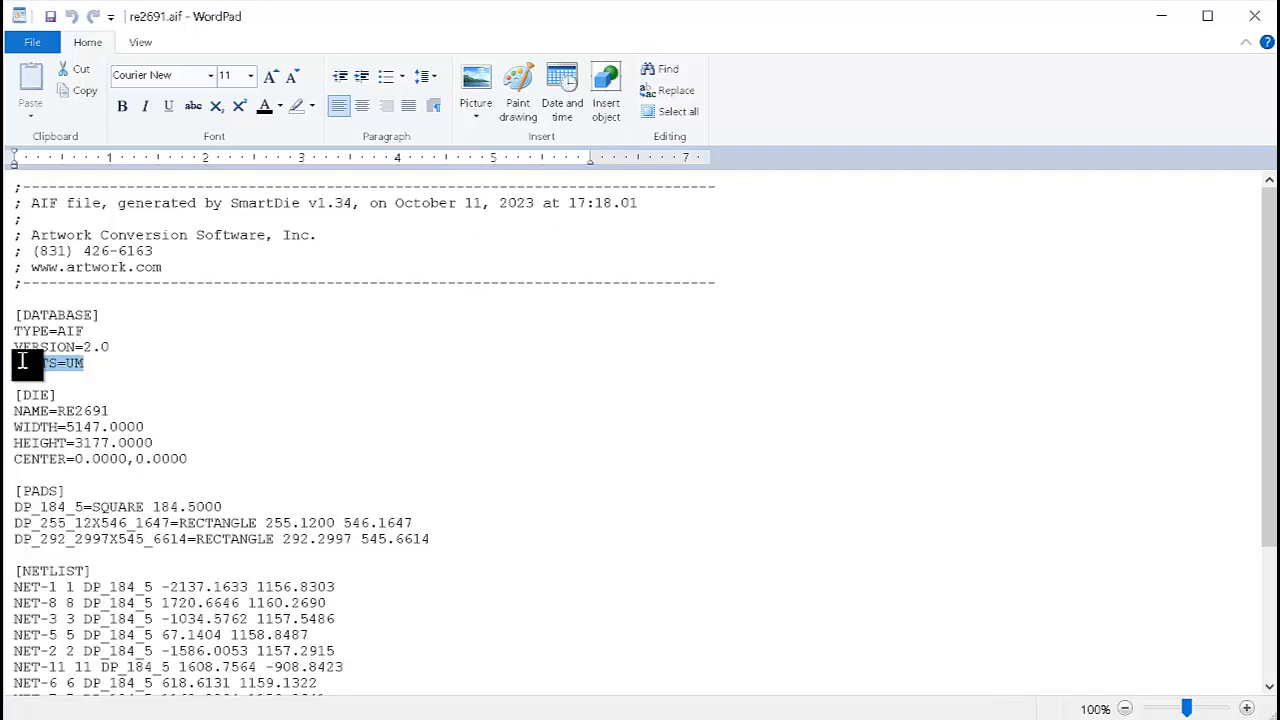
{"action": "left_click", "coordinate": [100, 385]}
{"action": "double_click", "coordinate": [98, 409]}
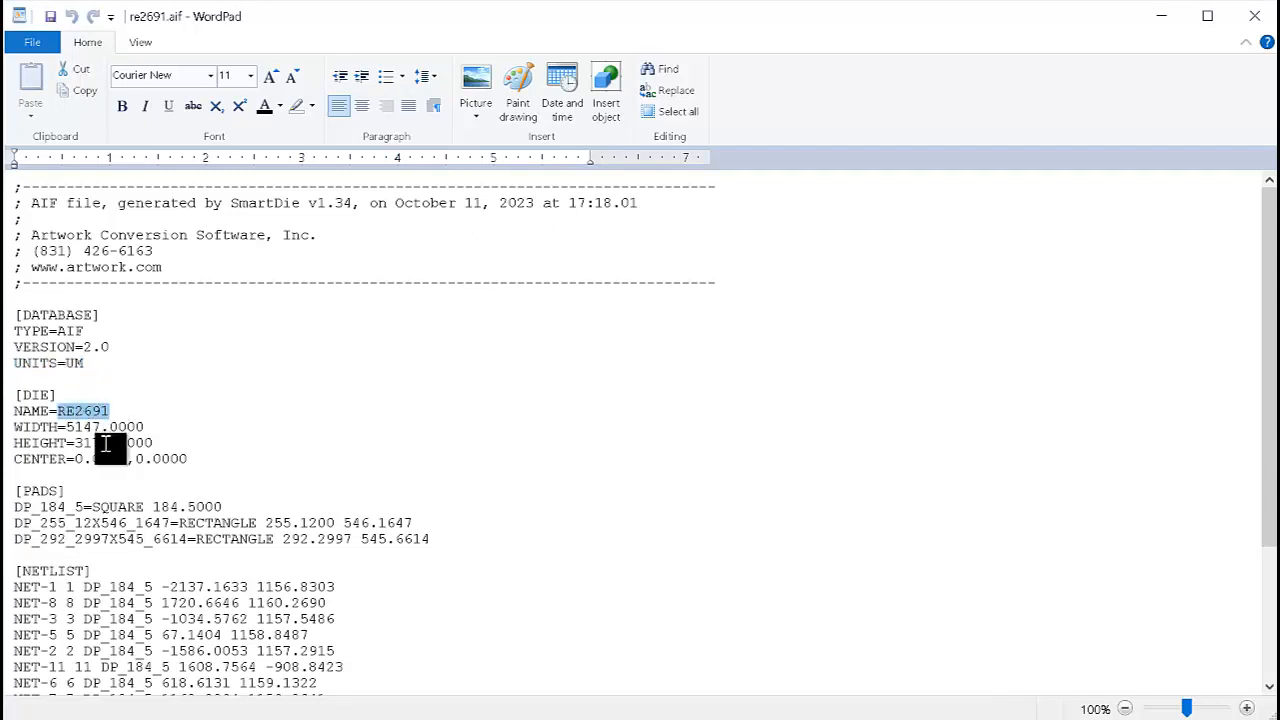
{"action": "left_click_drag", "start_coordinate": [188, 460], "coordinate": [78, 460]}
{"action": "left_click", "coordinate": [252, 460]}
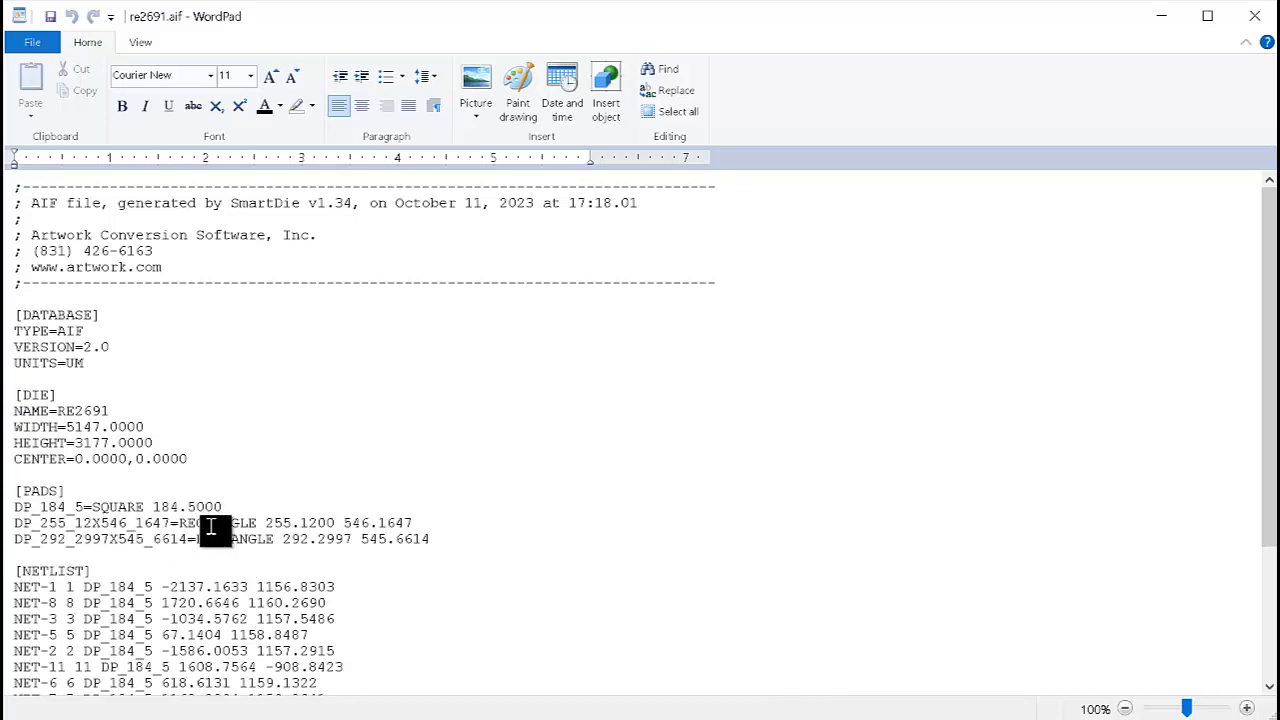
{"action": "scroll", "coordinate": [496, 519], "scroll_direction": "down", "scroll_amount": 1}
{"action": "left_click", "coordinate": [496, 519]}
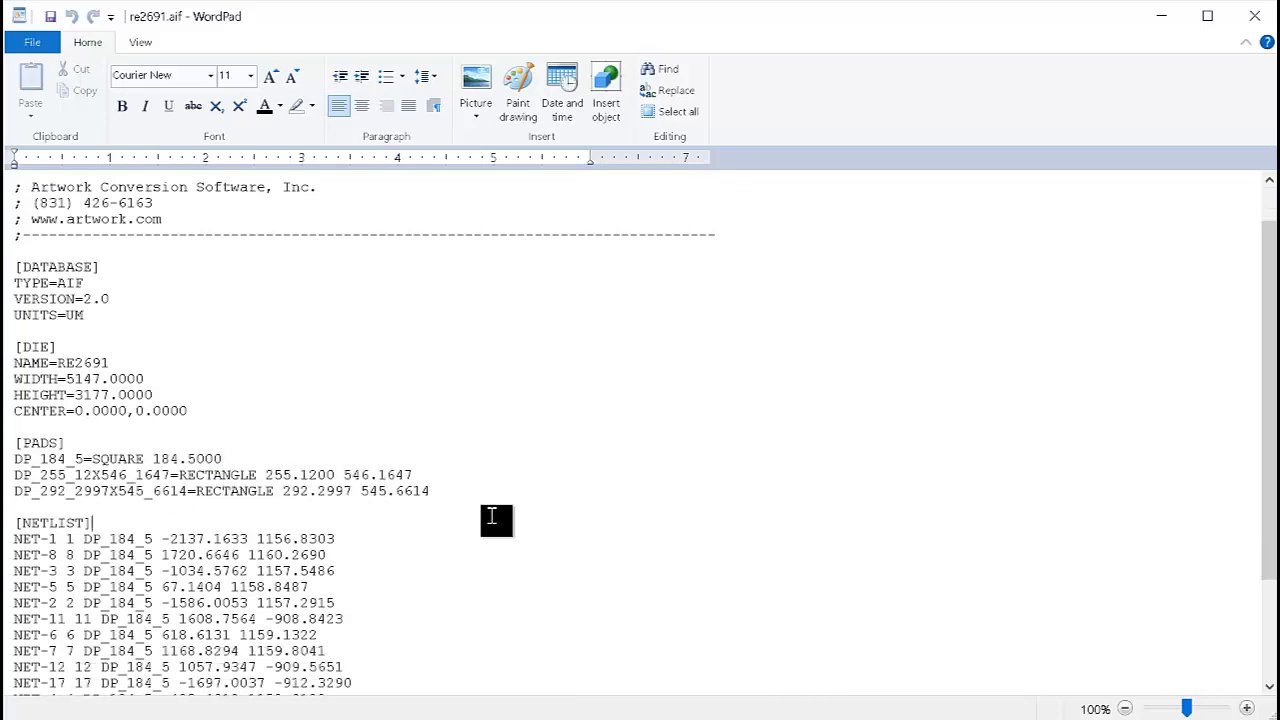
{"action": "scroll", "coordinate": [496, 519], "scroll_direction": "down", "scroll_amount": 3}
{"action": "left_click", "coordinate": [537, 593]}
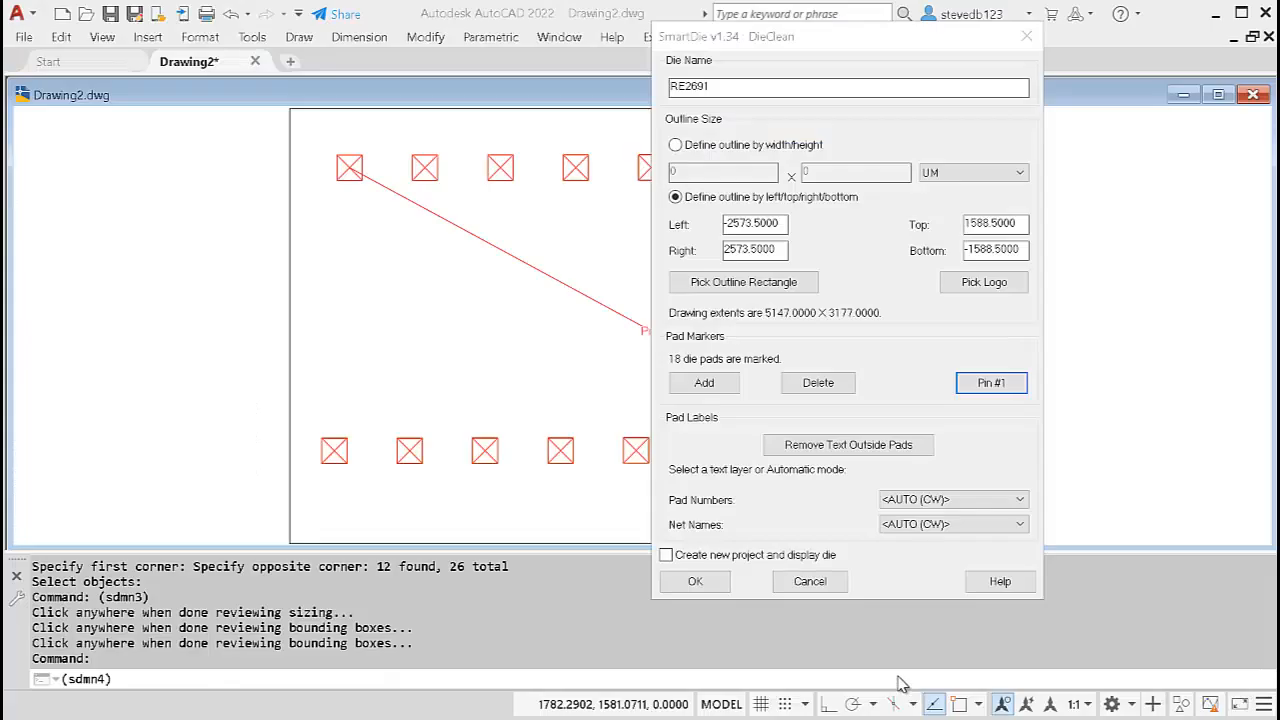
- Run Die Clean on RE2691 with creating a new project and displaying the die enabled
{"action": "left_click", "coordinate": [668, 555]}
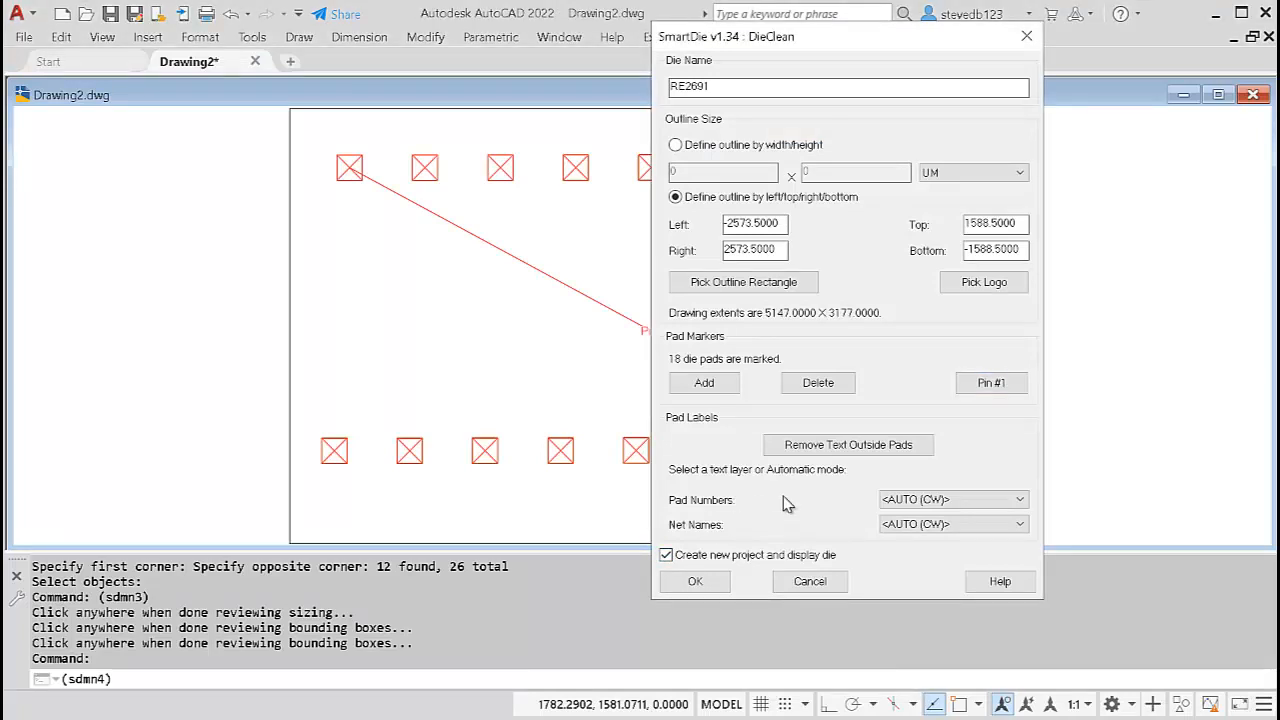
{"action": "left_click", "coordinate": [720, 585]}
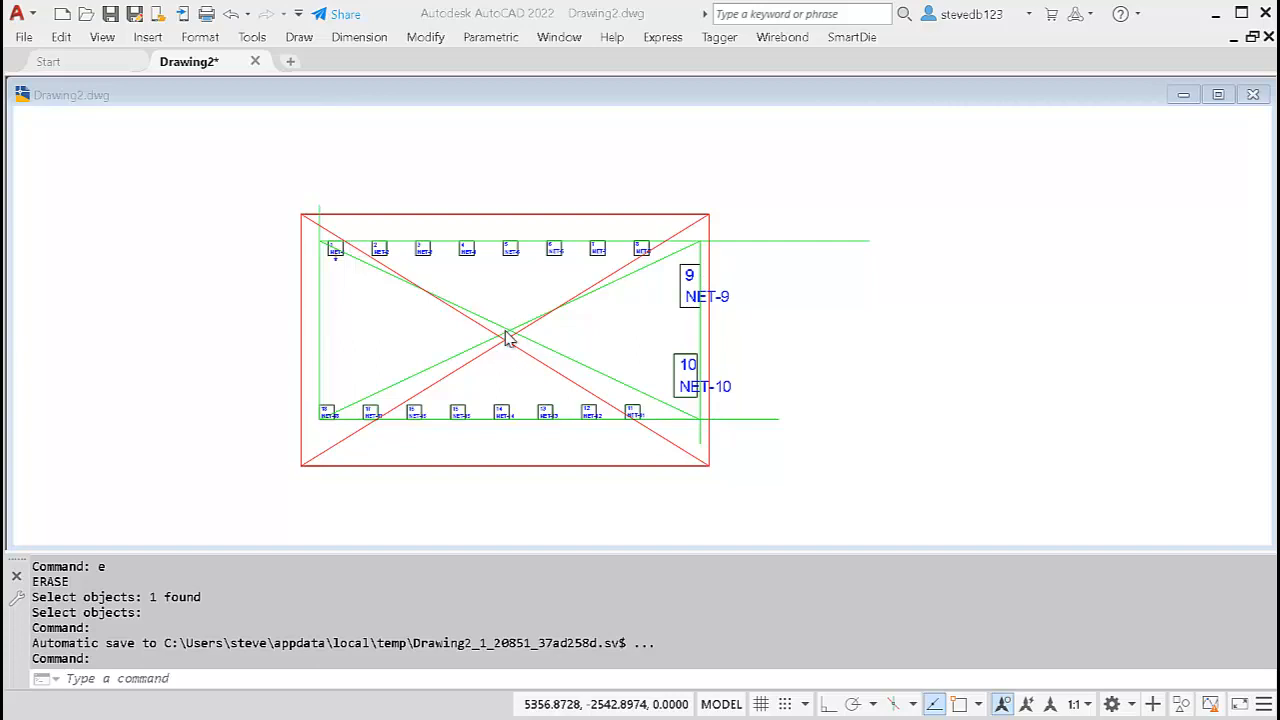
- Identify the coordinates of the intersection of the die outline's red diagonals with ID to check the die centre
{"action": "scroll", "coordinate": [517, 345], "scroll_direction": "up", "scroll_amount": 7}
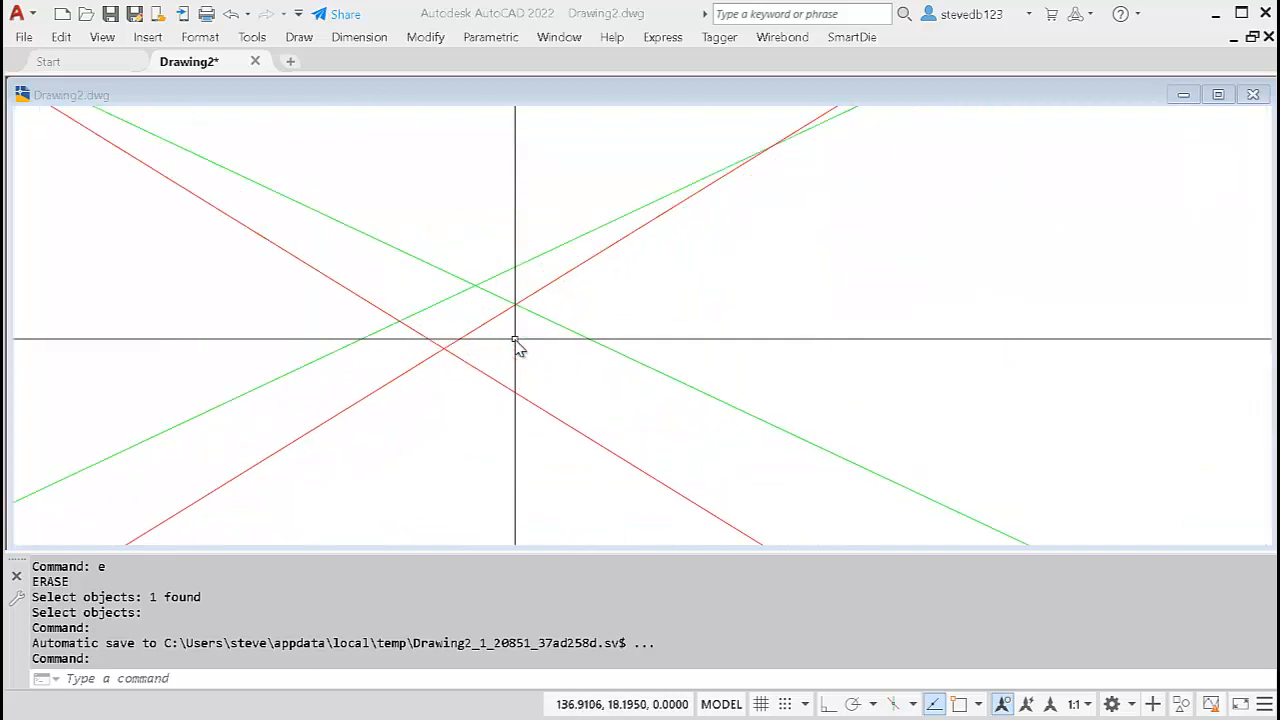
{"action": "scroll", "coordinate": [517, 345], "scroll_direction": "up", "scroll_amount": 2}
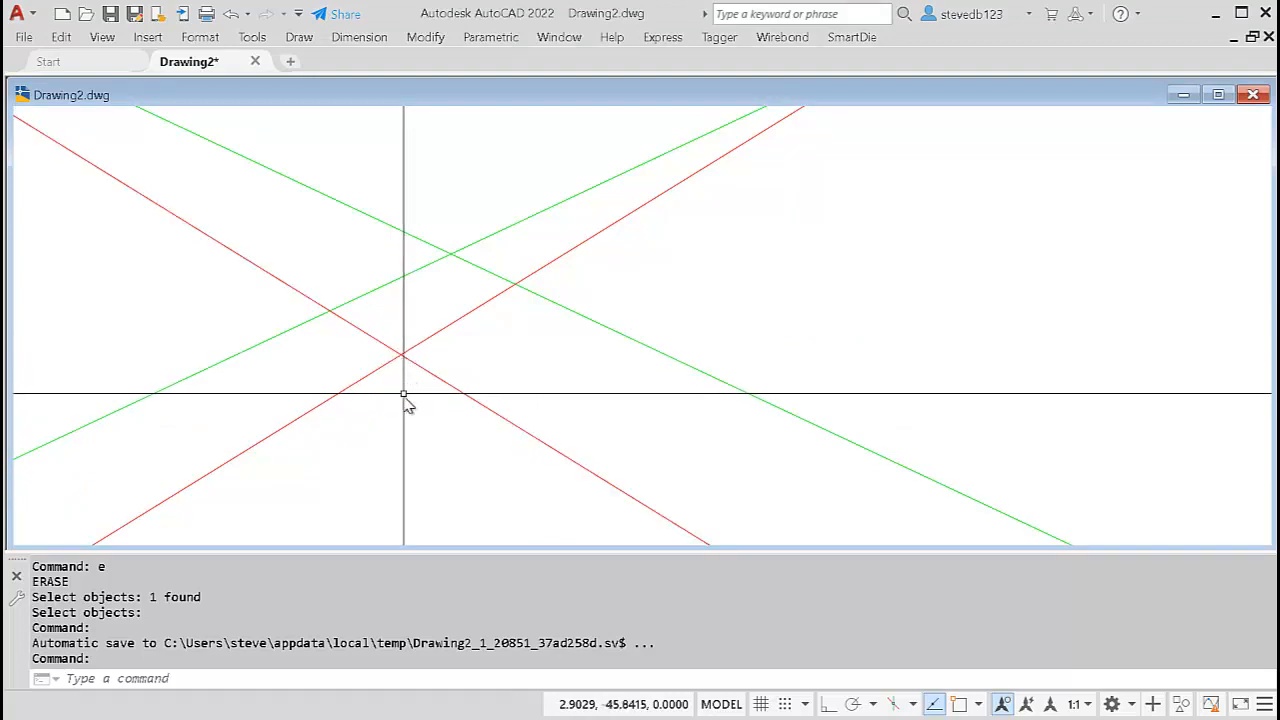
{"action": "type", "text": "id"}
{"action": "key", "text": "Return"}
{"action": "type", "text": "int"}
{"action": "key", "text": "Return"}
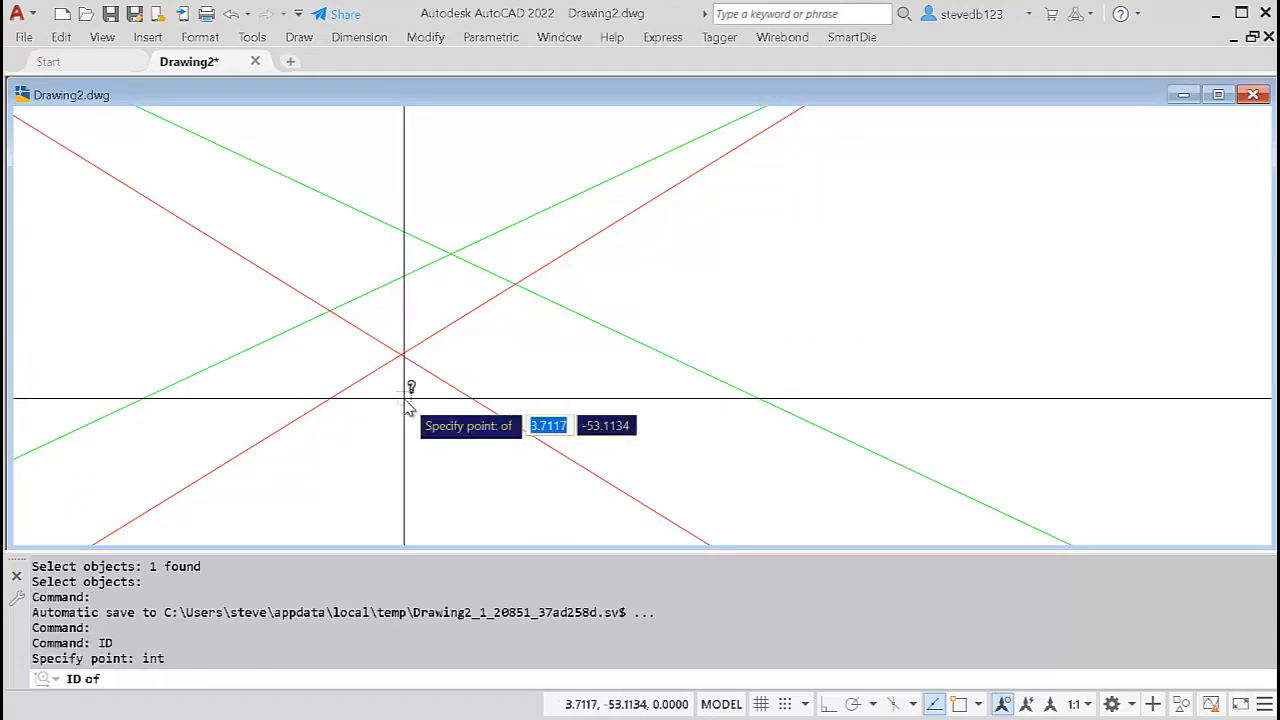
{"action": "left_click", "coordinate": [398, 357]}
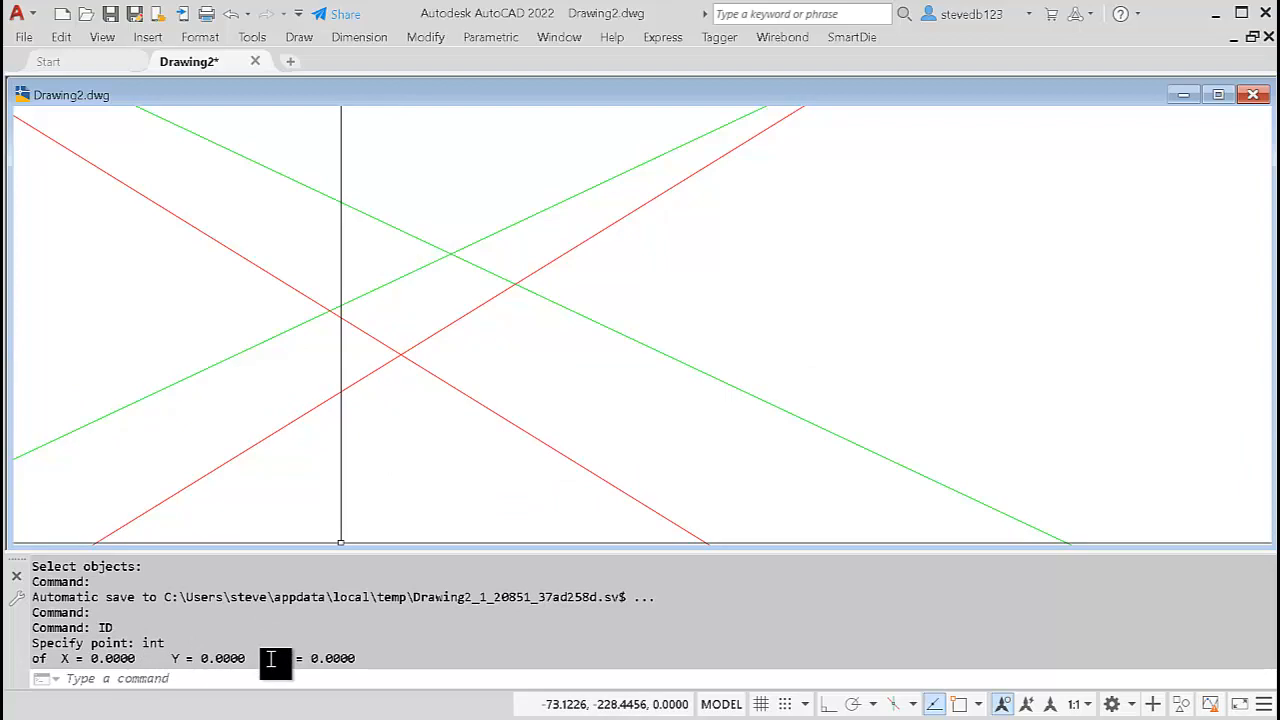
{"action": "scroll", "coordinate": [594, 437], "scroll_direction": "down", "scroll_amount": 5}
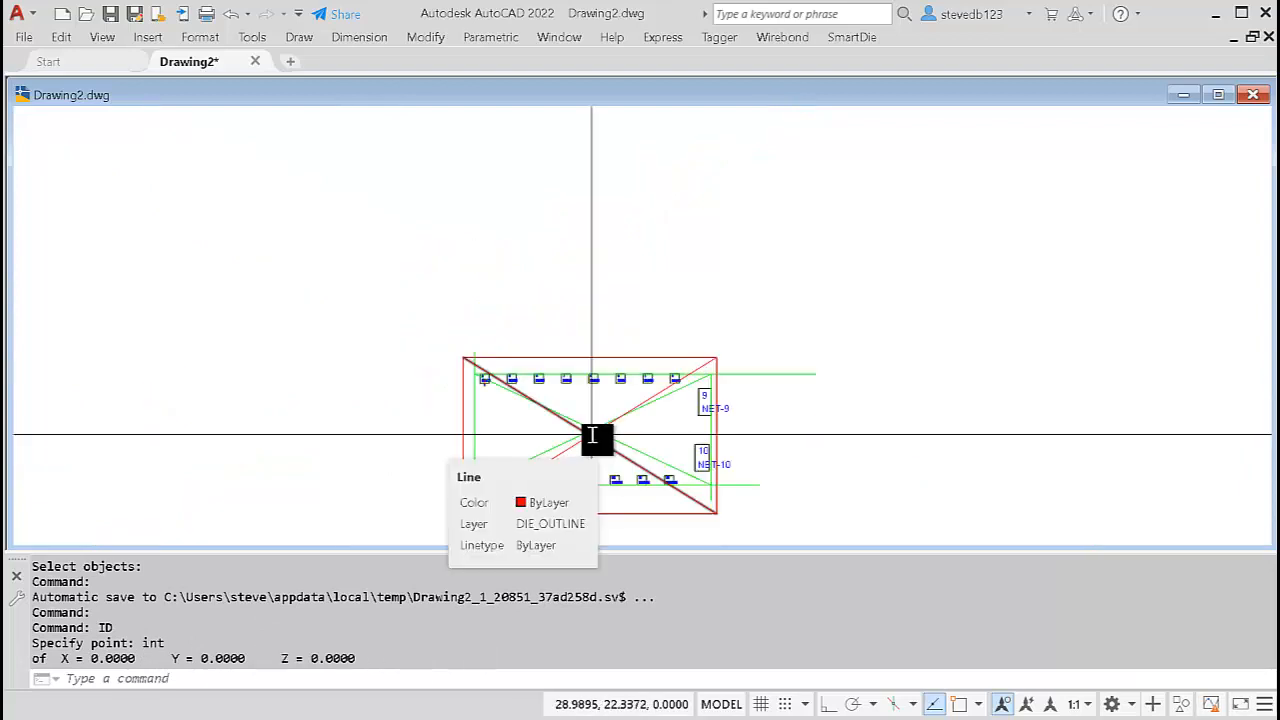